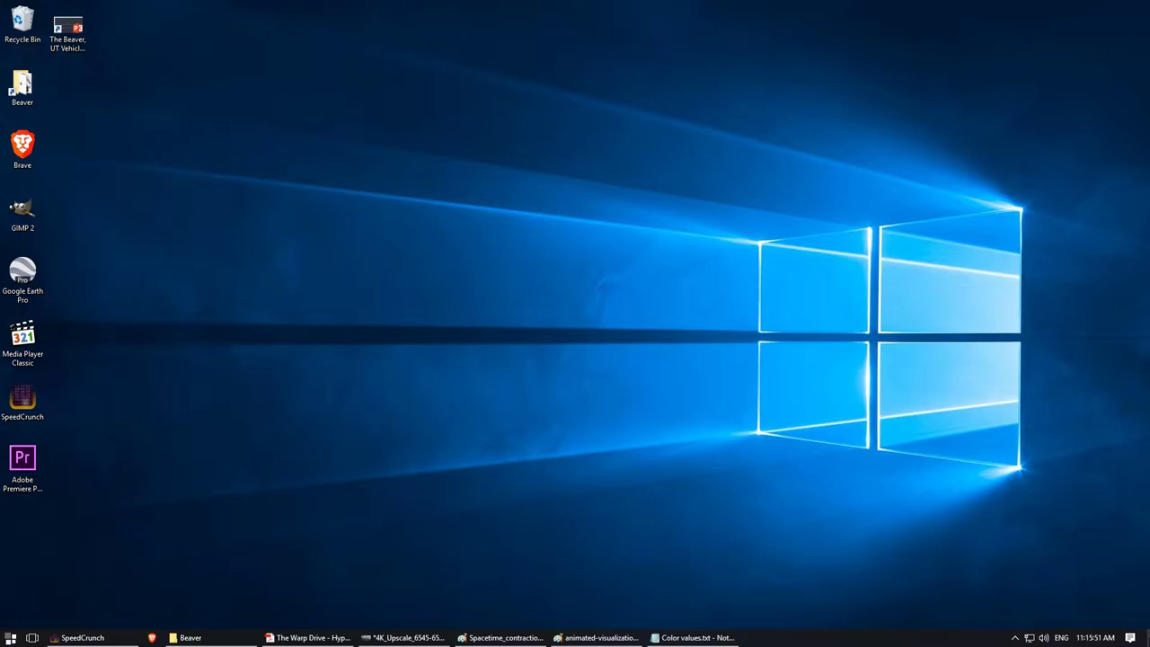
Widen the gravity image and brush a blue loop above the sun, trailing down its right side.
{"action": "key", "text": "super+d"}
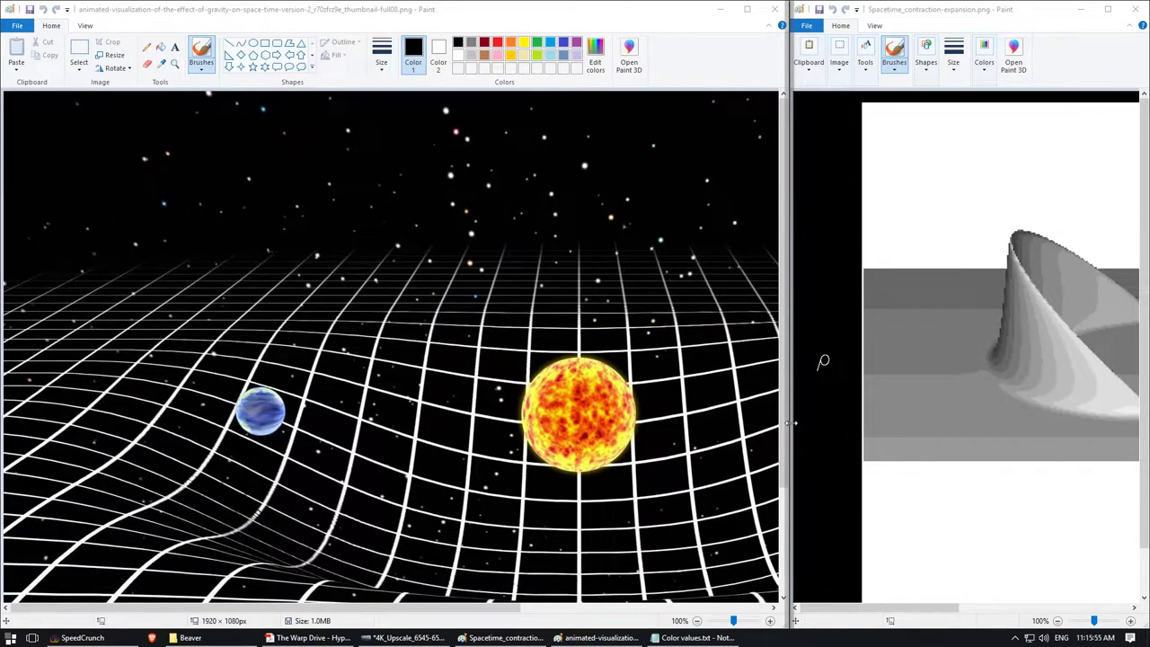
{"action": "left_click_drag", "start_coordinate": [785, 427], "coordinate": [1068, 440]}
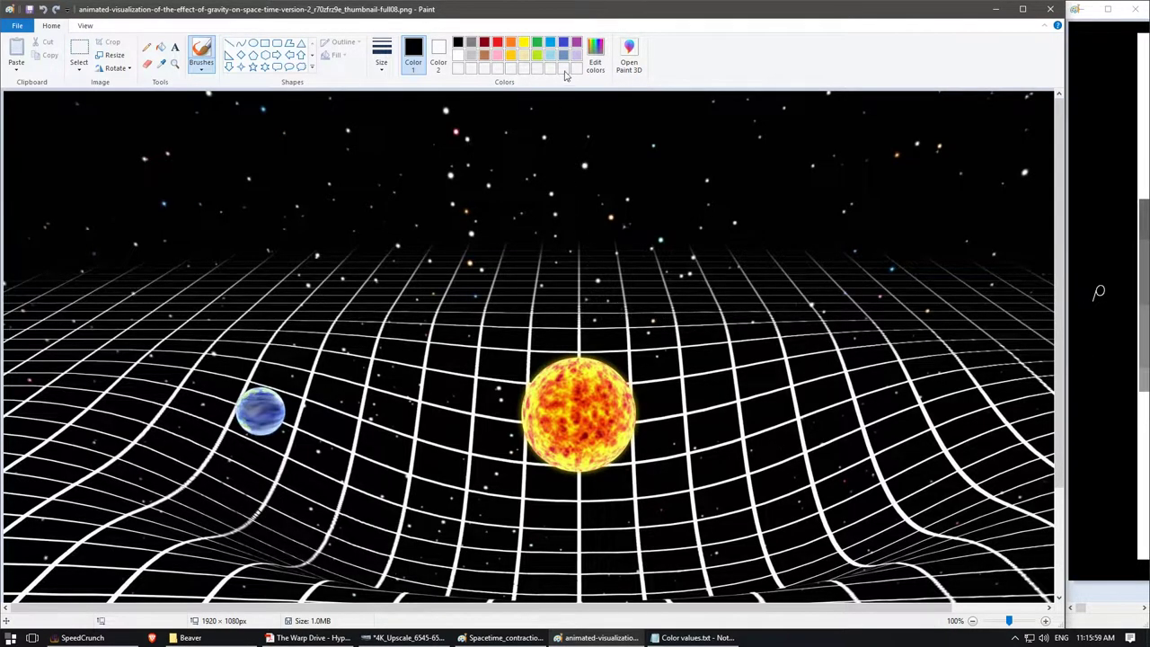
{"action": "left_click", "coordinate": [563, 42]}
{"action": "mouse_move", "coordinate": [582, 252]}
{"action": "left_mouse_down"}
{"action": "mouse_move", "coordinate": [588, 280]}
{"action": "mouse_move", "coordinate": [573, 258]}
{"action": "mouse_move", "coordinate": [583, 262]}
{"action": "left_mouse_up"}
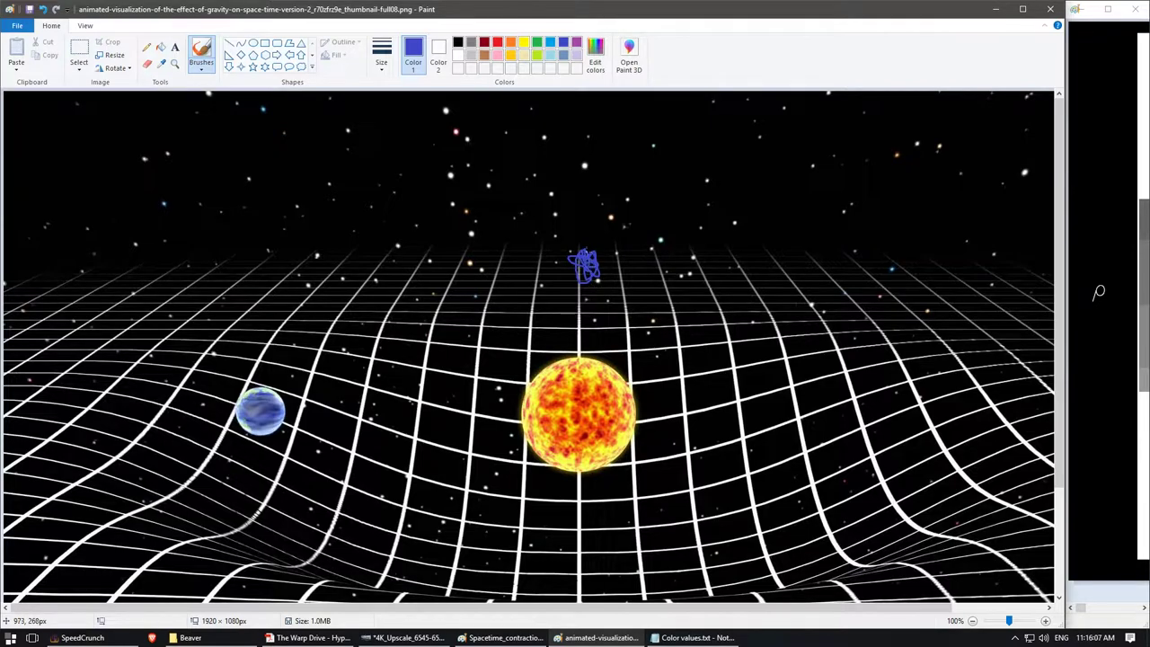
{"action": "left_click_drag", "start_coordinate": [588, 274], "coordinate": [590, 307]}
{"action": "left_click_drag", "start_coordinate": [589, 317], "coordinate": [645, 416]}
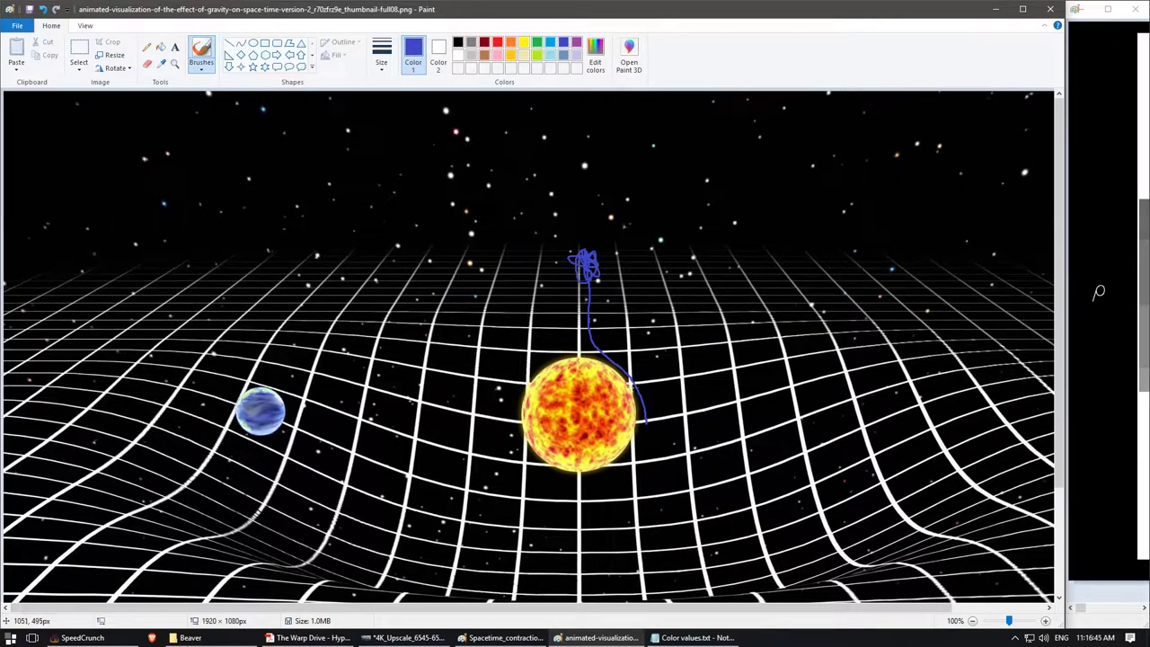
Brush a red line down from the sun and a red spiral around it, then bring up the Warp Drive PDF.
{"action": "left_click", "coordinate": [497, 42]}
{"action": "left_click_drag", "start_coordinate": [645, 424], "coordinate": [584, 598]}
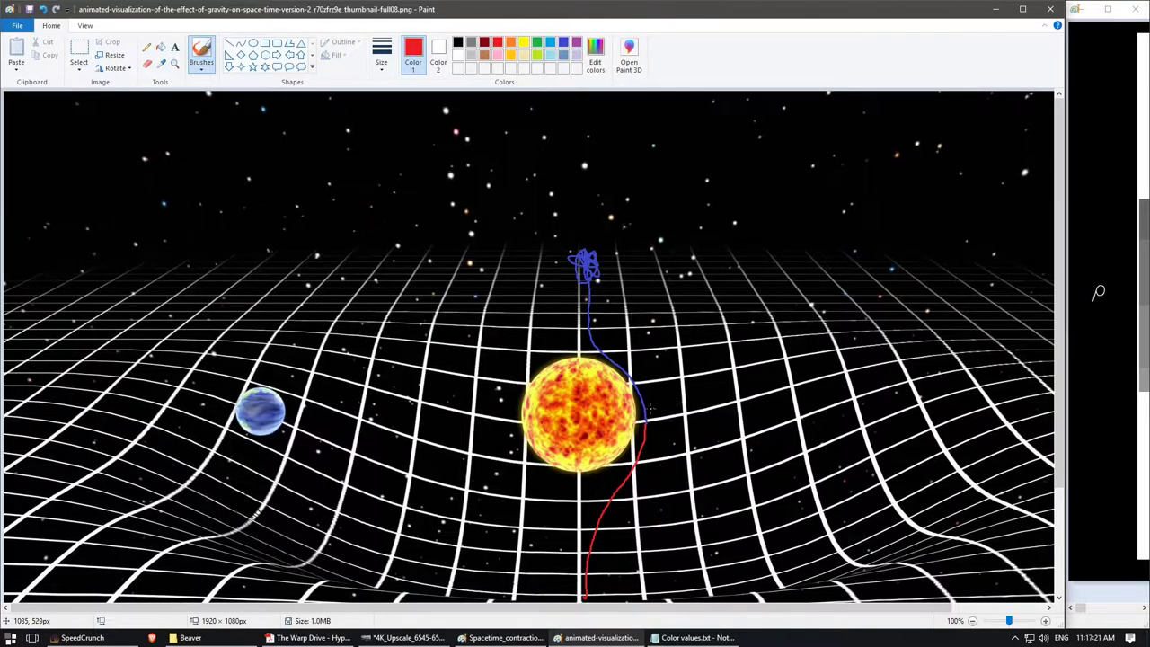
{"action": "mouse_move", "coordinate": [646, 419]}
{"action": "left_mouse_down"}
{"action": "mouse_move", "coordinate": [489, 467]}
{"action": "mouse_move", "coordinate": [539, 489]}
{"action": "mouse_move", "coordinate": [664, 485]}
{"action": "left_mouse_up"}
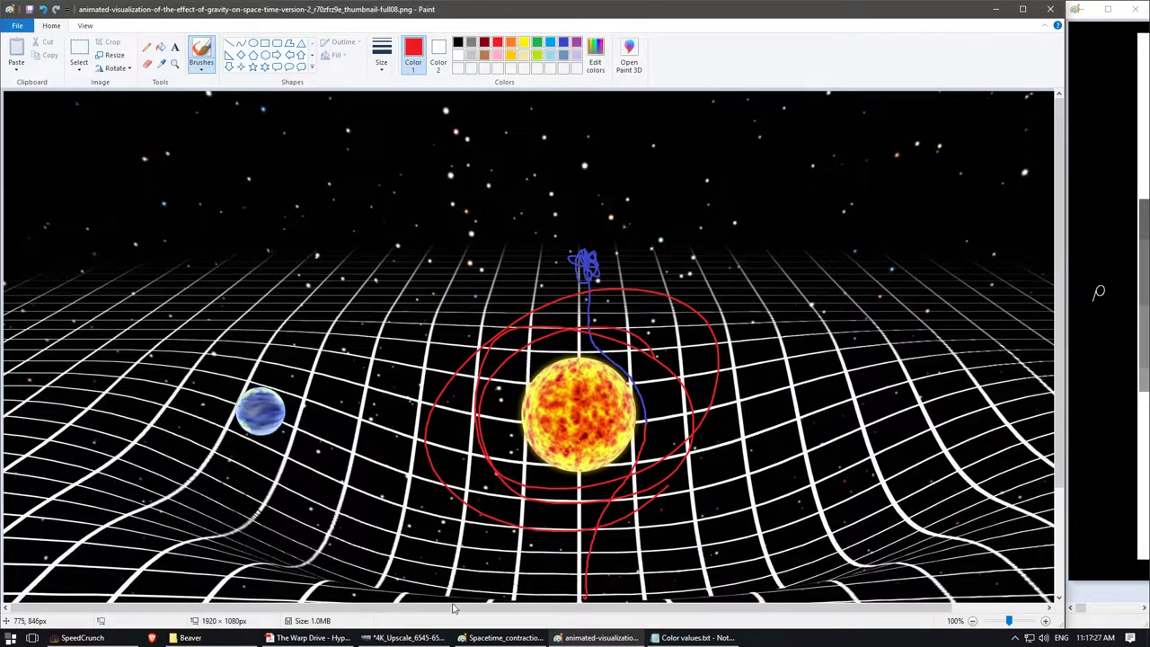
{"action": "left_click", "coordinate": [318, 638]}
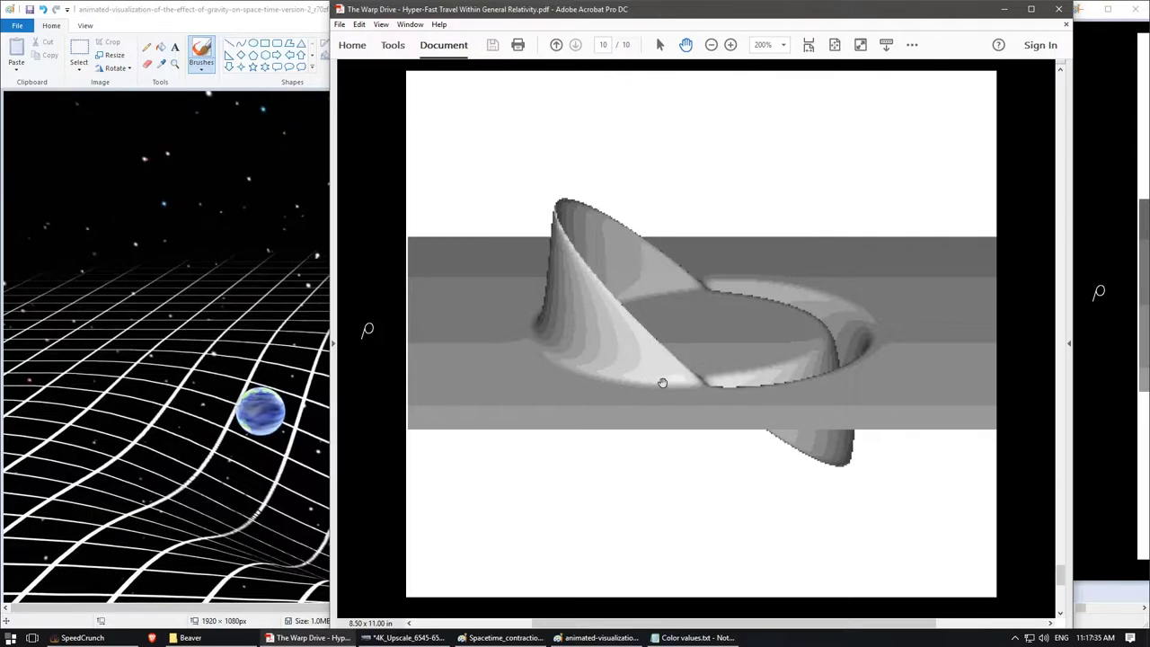
{"action": "left_click", "coordinate": [278, 10]}
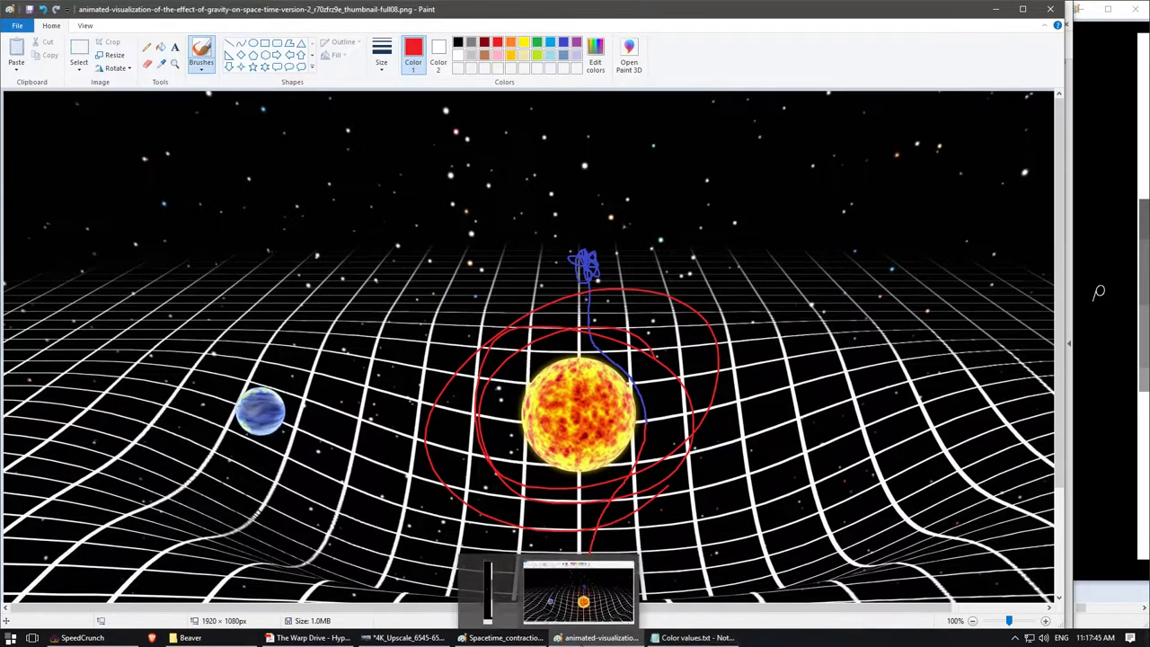
{"action": "left_click", "coordinate": [282, 638]}
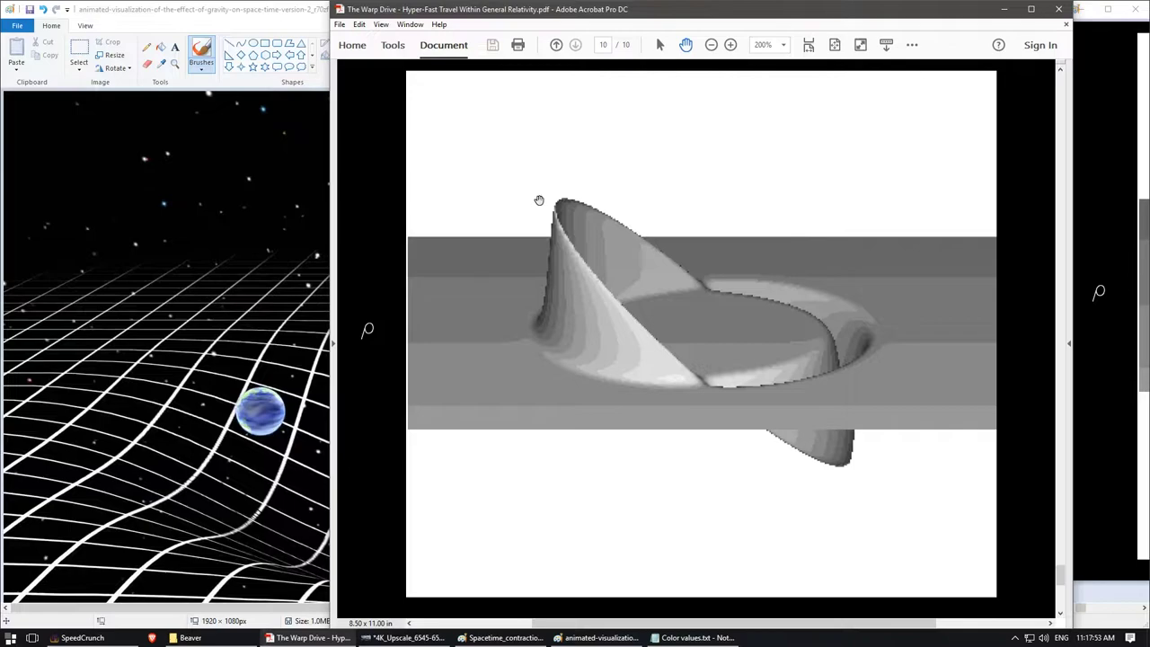
{"action": "left_click_drag", "start_coordinate": [539, 201], "coordinate": [706, 303]}
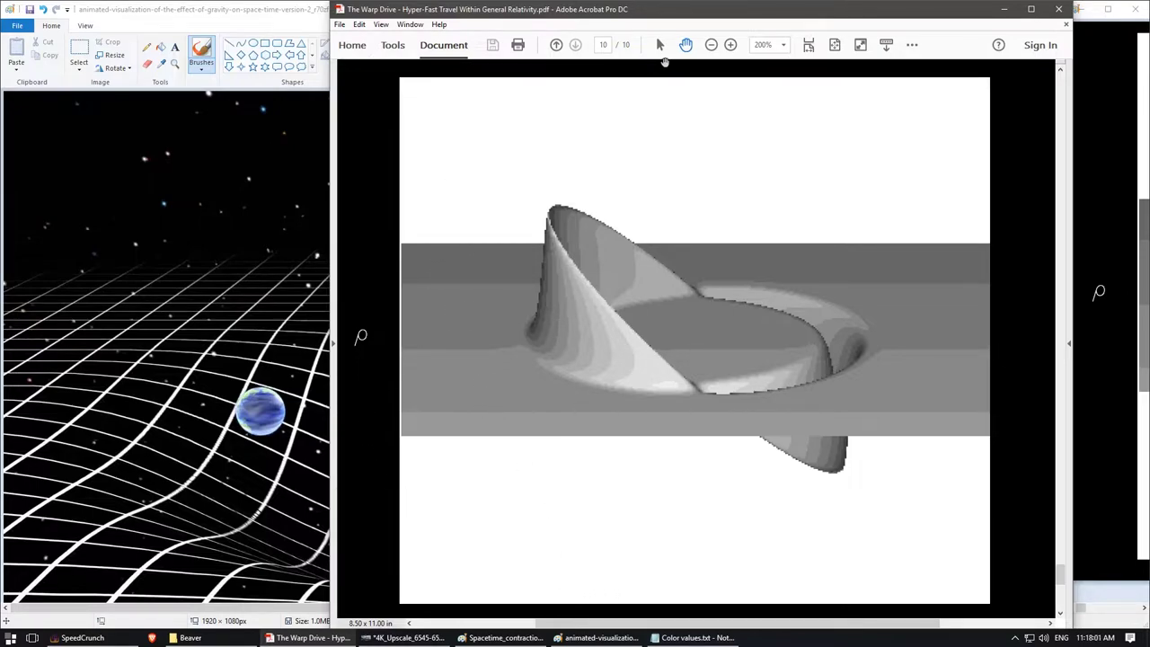
{"action": "left_click_drag", "start_coordinate": [538, 312], "coordinate": [588, 308]}
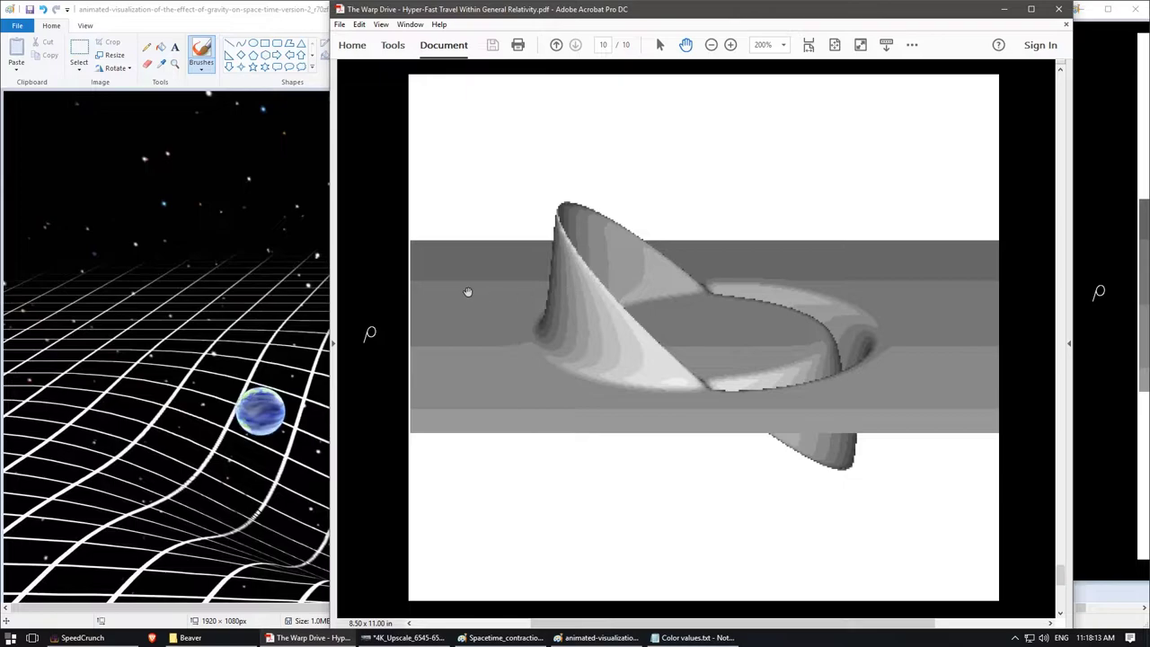
{"action": "left_click", "coordinate": [405, 638]}
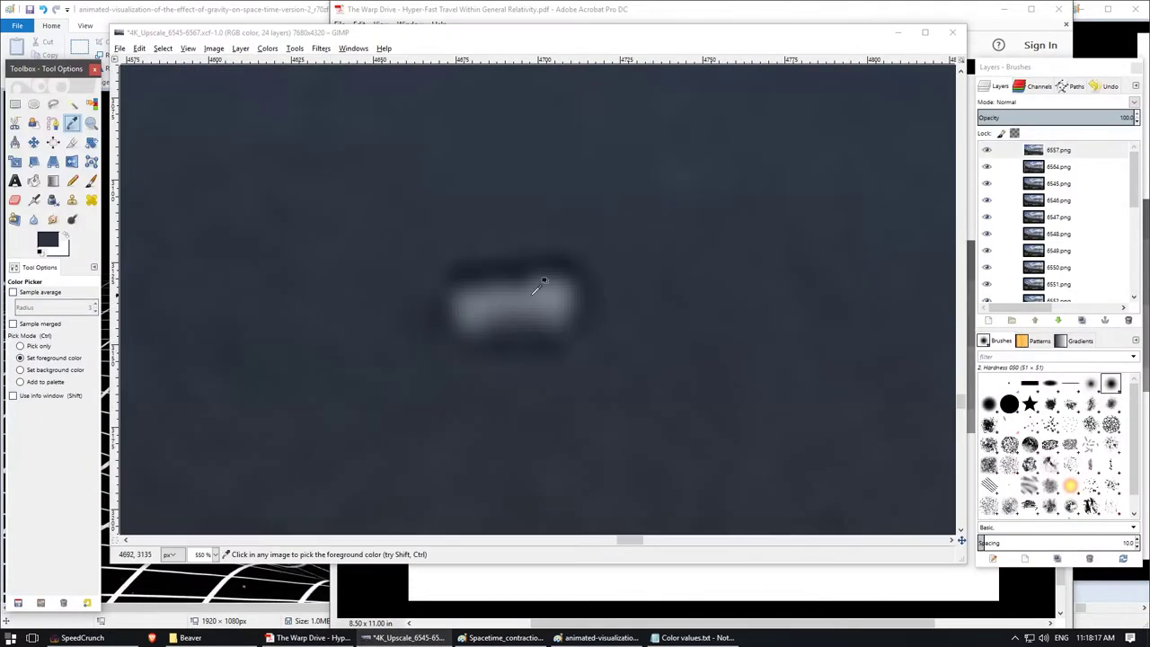
{"action": "left_click", "coordinate": [429, 637]}
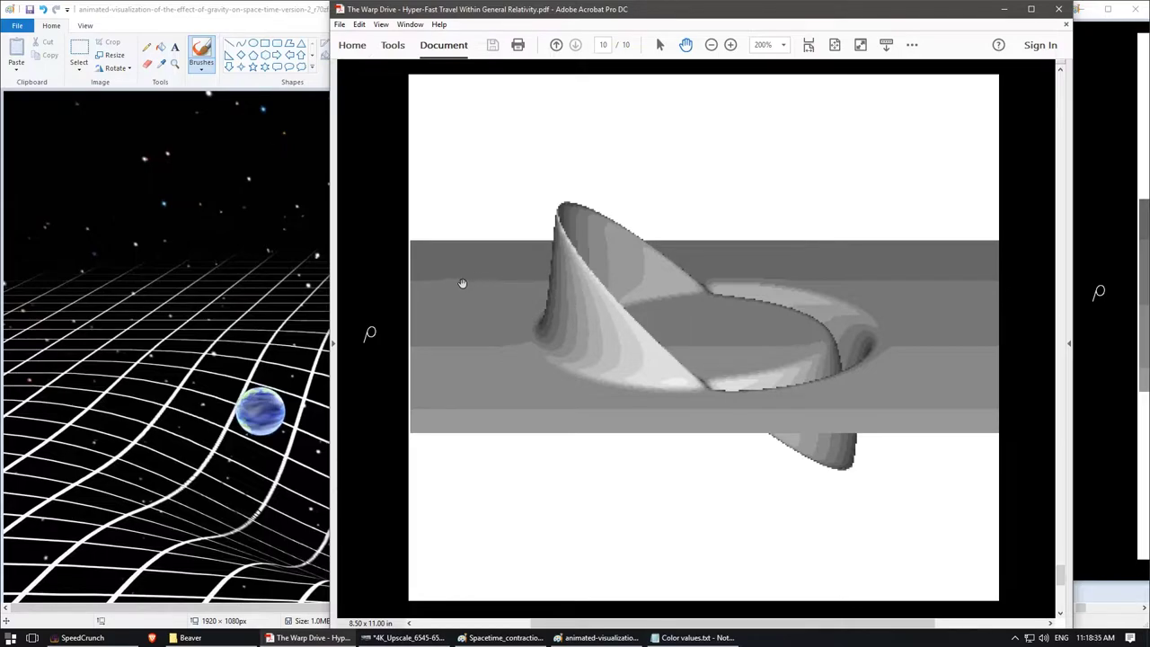
{"action": "left_click_drag", "start_coordinate": [484, 277], "coordinate": [419, 274]}
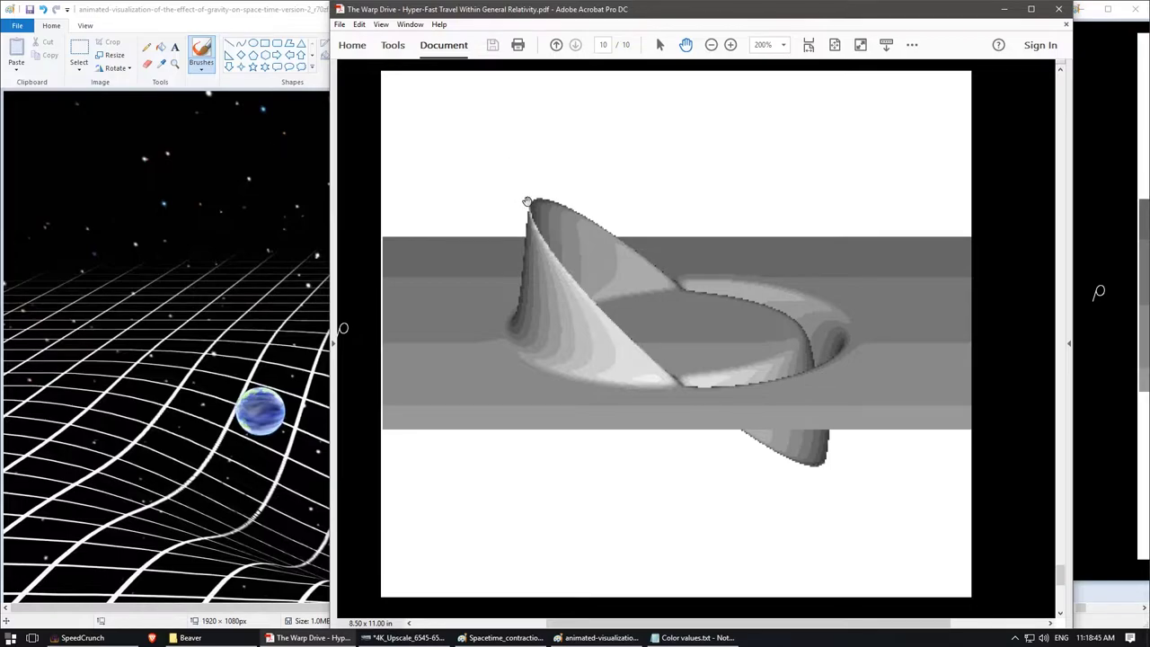
Bring Paint's gravity drawing forward, then minimize it to reveal the warp drive figure.
{"action": "left_click", "coordinate": [211, 386]}
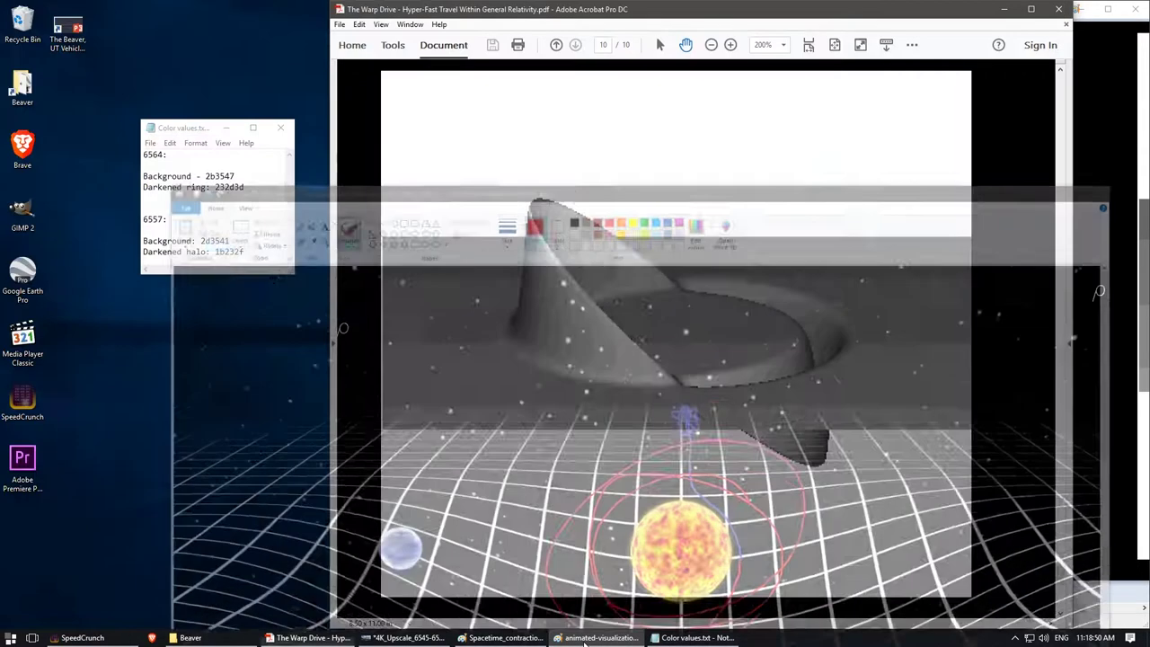
{"action": "left_click", "coordinate": [593, 638]}
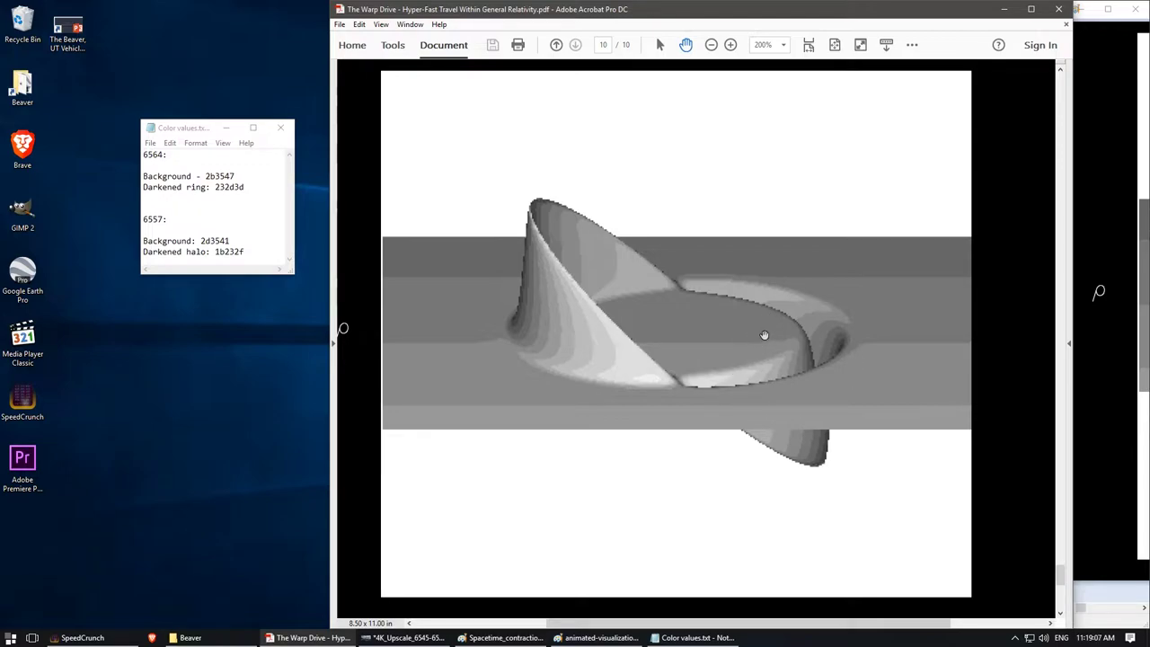
Scroll through the Warp Drive PDF back to page 10's figure.
{"action": "scroll", "coordinate": [750, 365], "scroll_direction": "down", "scroll_amount": 3}
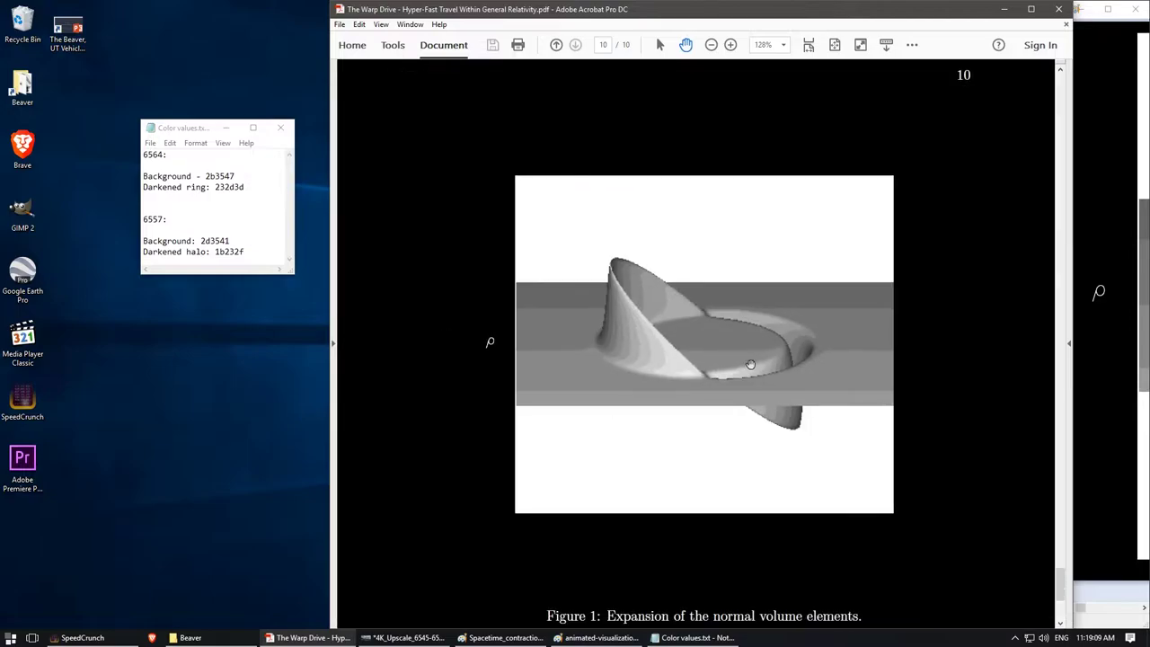
{"action": "left_click_drag", "start_coordinate": [1058, 570], "coordinate": [1038, 79]}
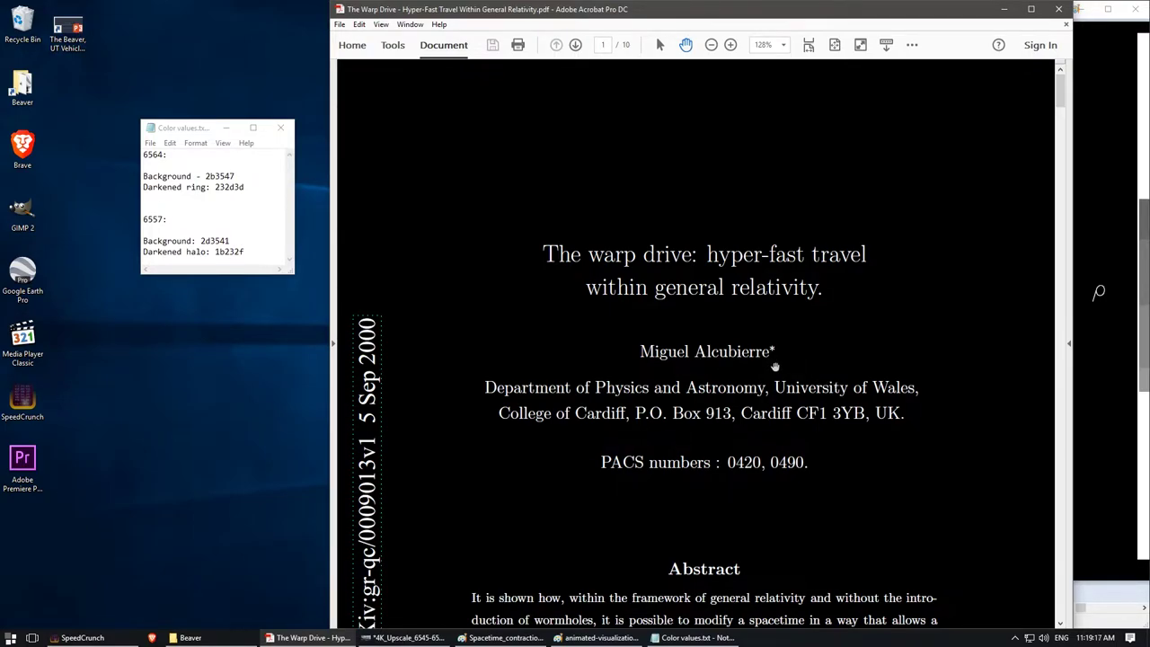
{"action": "scroll", "coordinate": [744, 403], "scroll_direction": "down", "scroll_amount": 3}
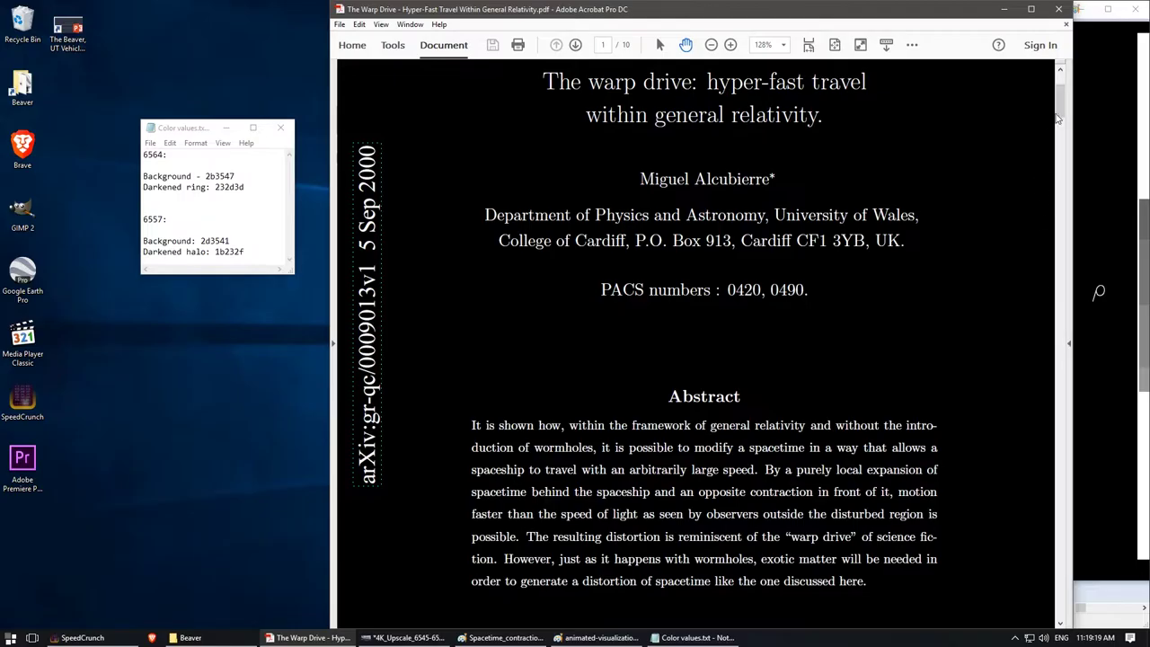
{"action": "left_click_drag", "start_coordinate": [1059, 118], "coordinate": [1055, 587]}
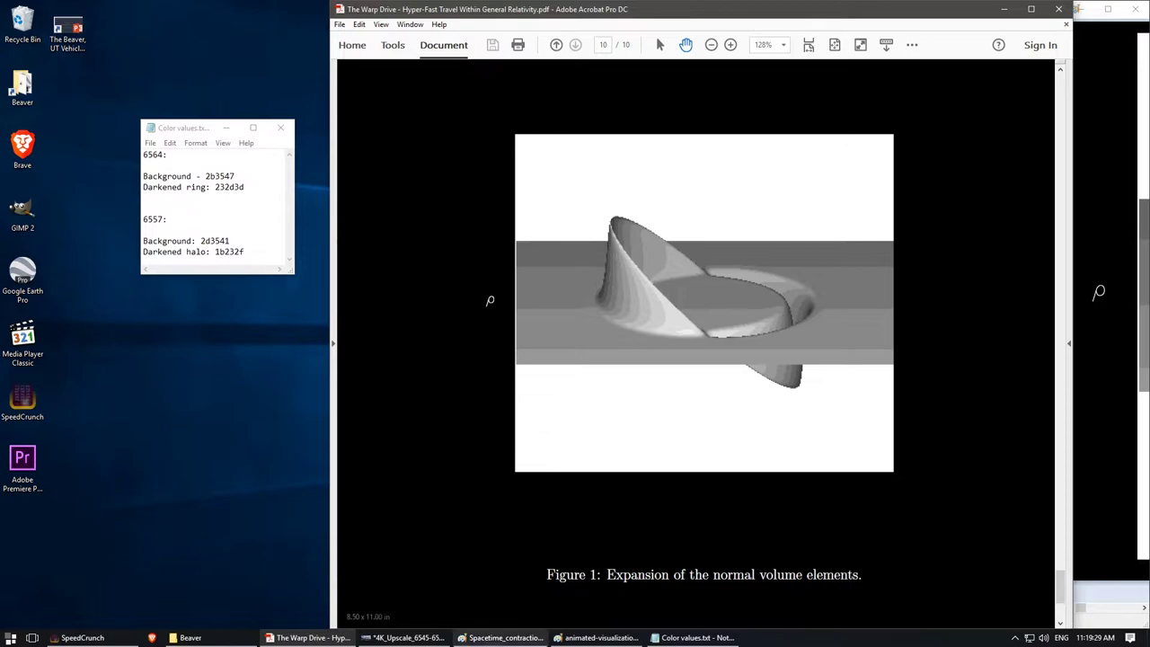
Minimize the Spacetime_contraction window and fine-scroll until Figure 1 and its caption show fully.
{"action": "left_click", "coordinate": [499, 640]}
{"action": "left_click", "coordinate": [496, 640]}
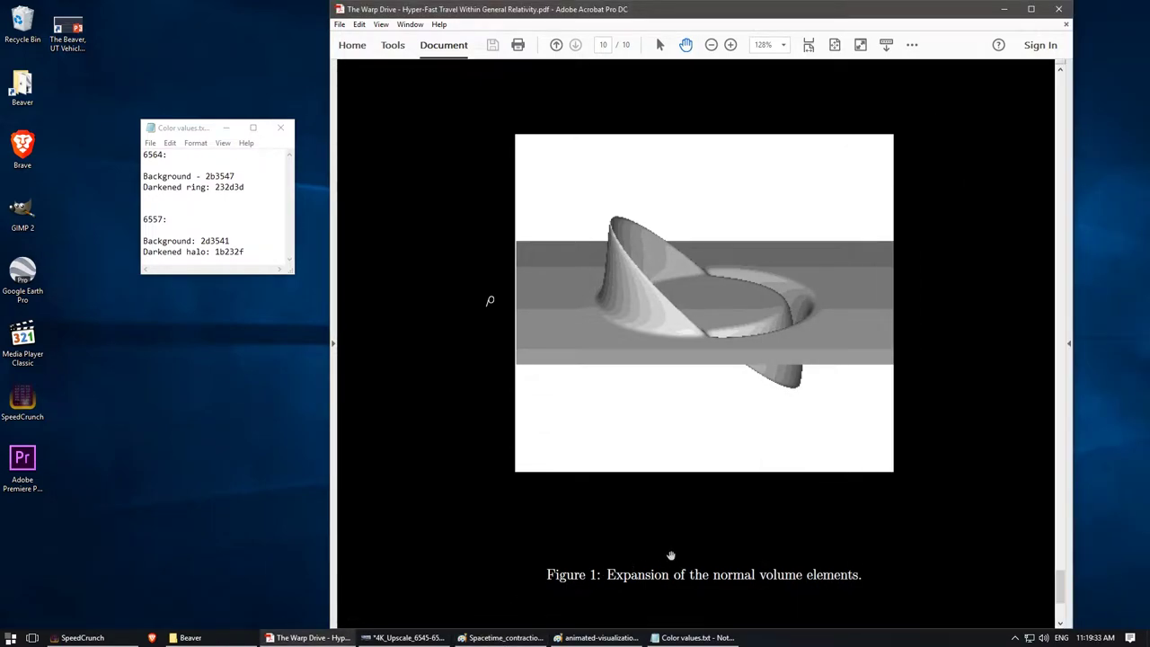
{"action": "scroll", "coordinate": [696, 508], "scroll_direction": "down", "scroll_amount": 1}
{"action": "scroll", "coordinate": [689, 533], "scroll_direction": "up", "scroll_amount": 2}
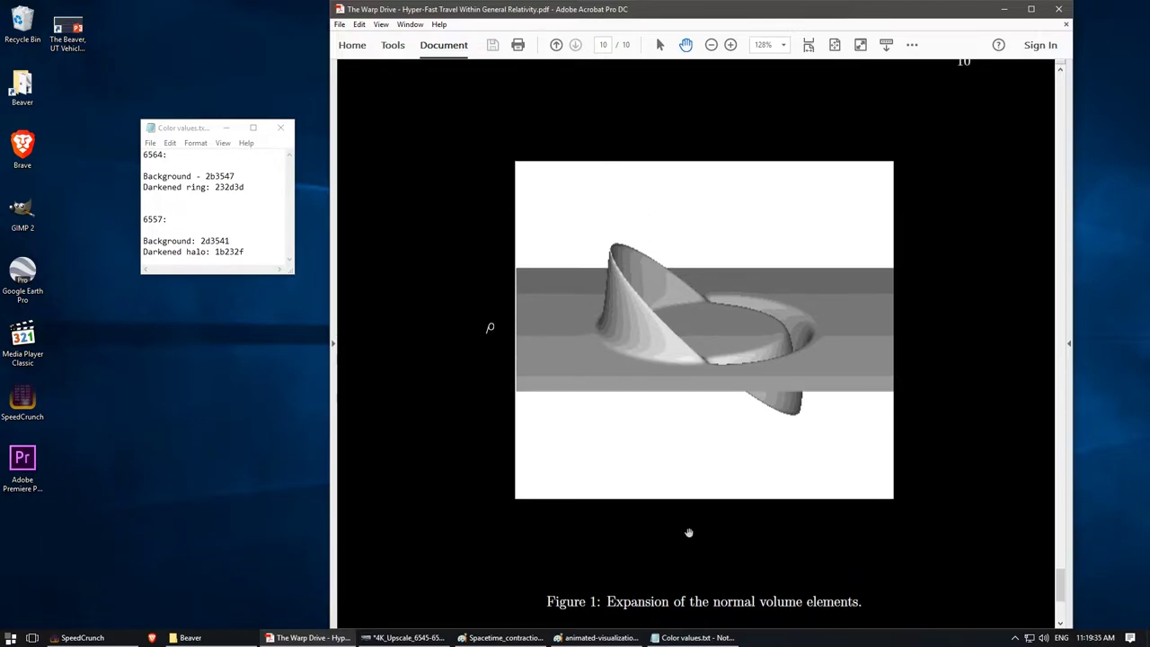
{"action": "scroll", "coordinate": [714, 501], "scroll_direction": "down", "scroll_amount": 1}
{"action": "scroll", "coordinate": [647, 476], "scroll_direction": "up", "scroll_amount": 1}
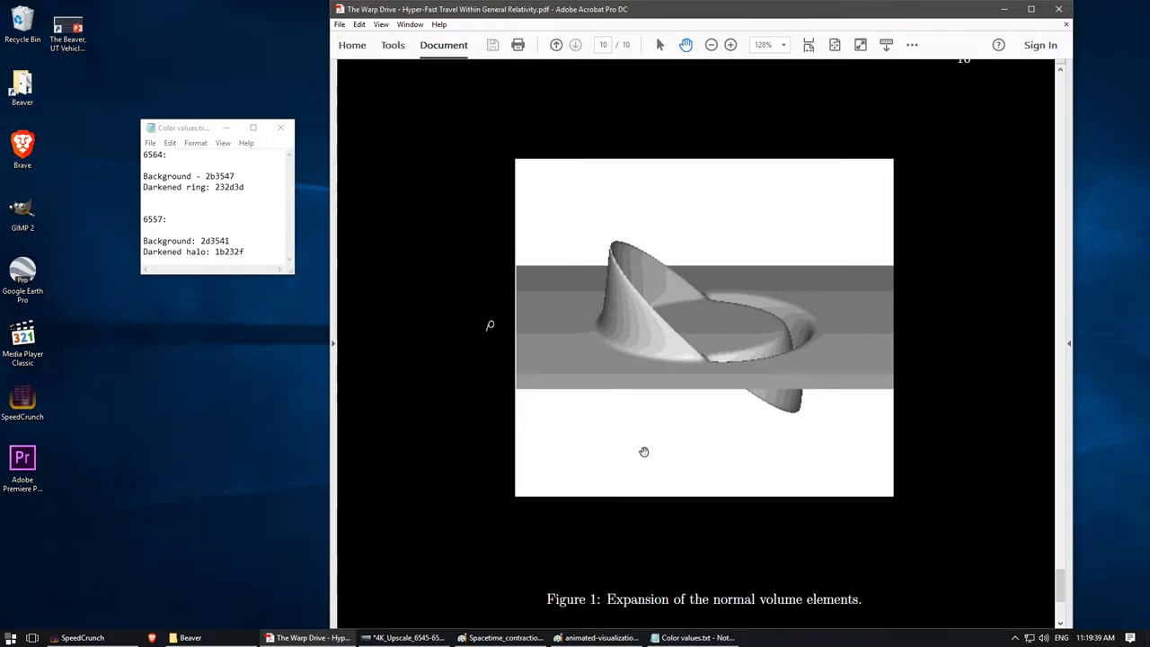
{"action": "scroll", "coordinate": [636, 445], "scroll_direction": "down", "scroll_amount": 2}
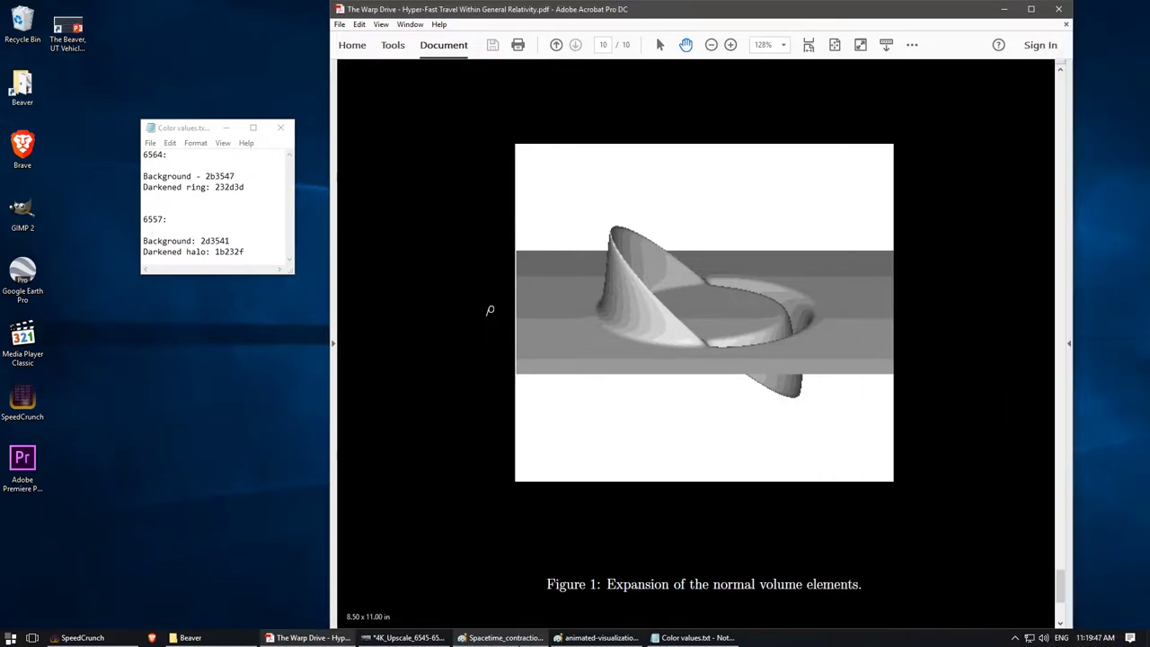
Switch from Paint through the Warp Drive PDF to GIMP's 4K_Upscale_6545-6567.xcf frames.
{"action": "left_click", "coordinate": [597, 637]}
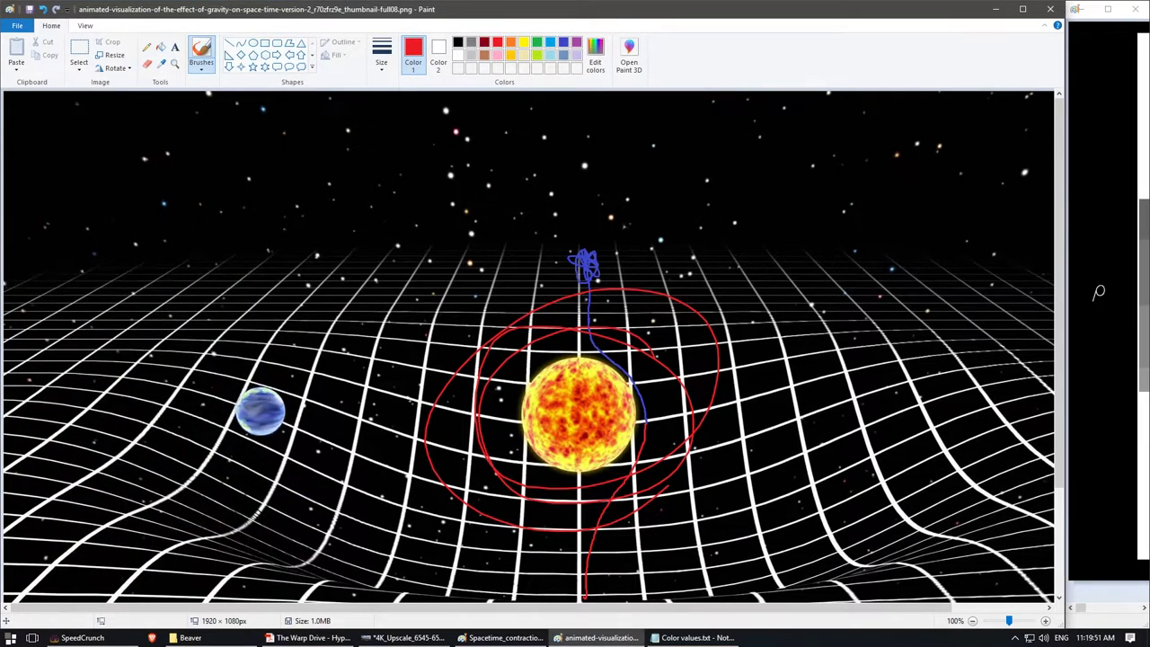
{"action": "left_click", "coordinate": [310, 637]}
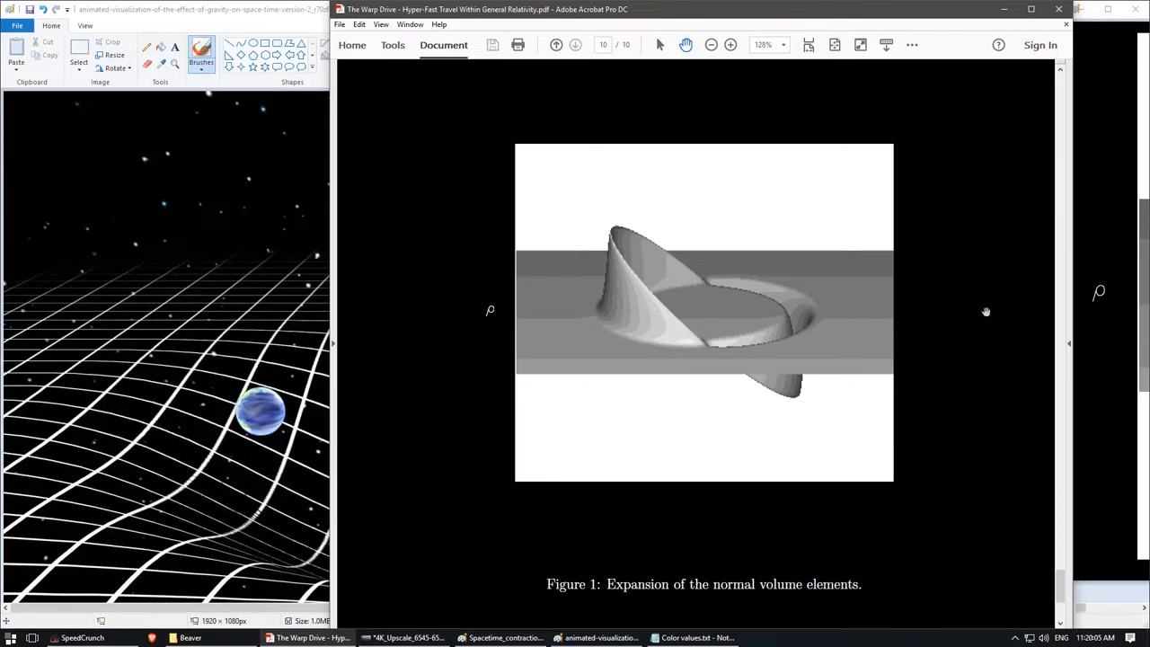
{"action": "left_click", "coordinate": [405, 637]}
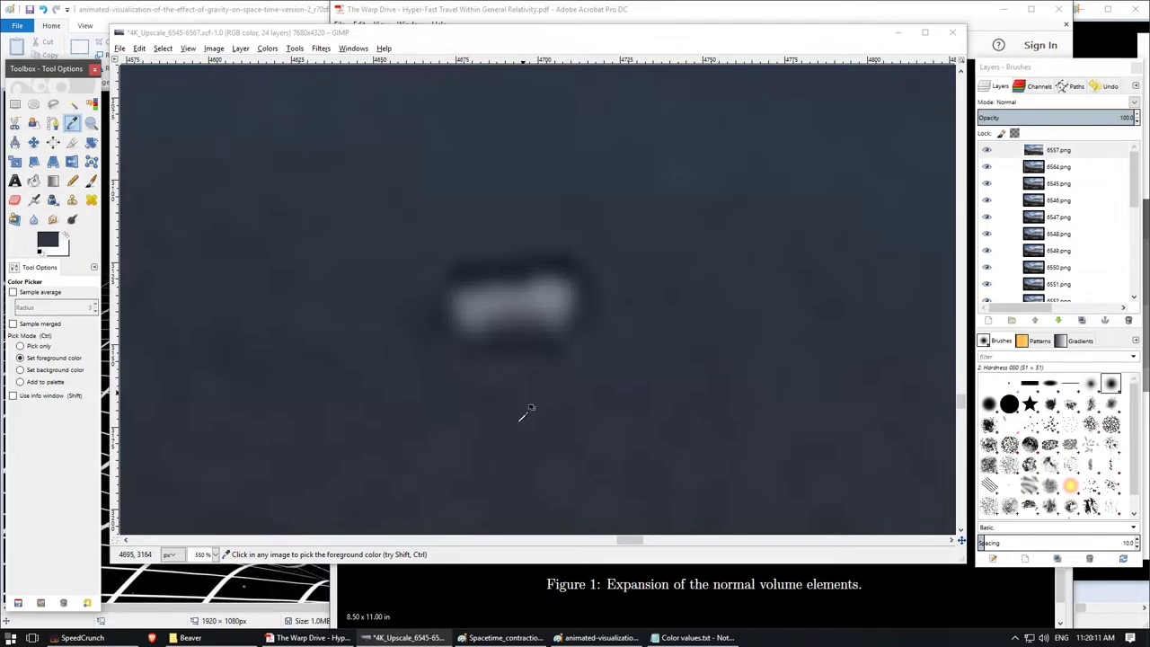
Minimize GIMP so the Warp Drive PDF's Figure 1 is in front.
{"action": "left_click", "coordinate": [404, 637]}
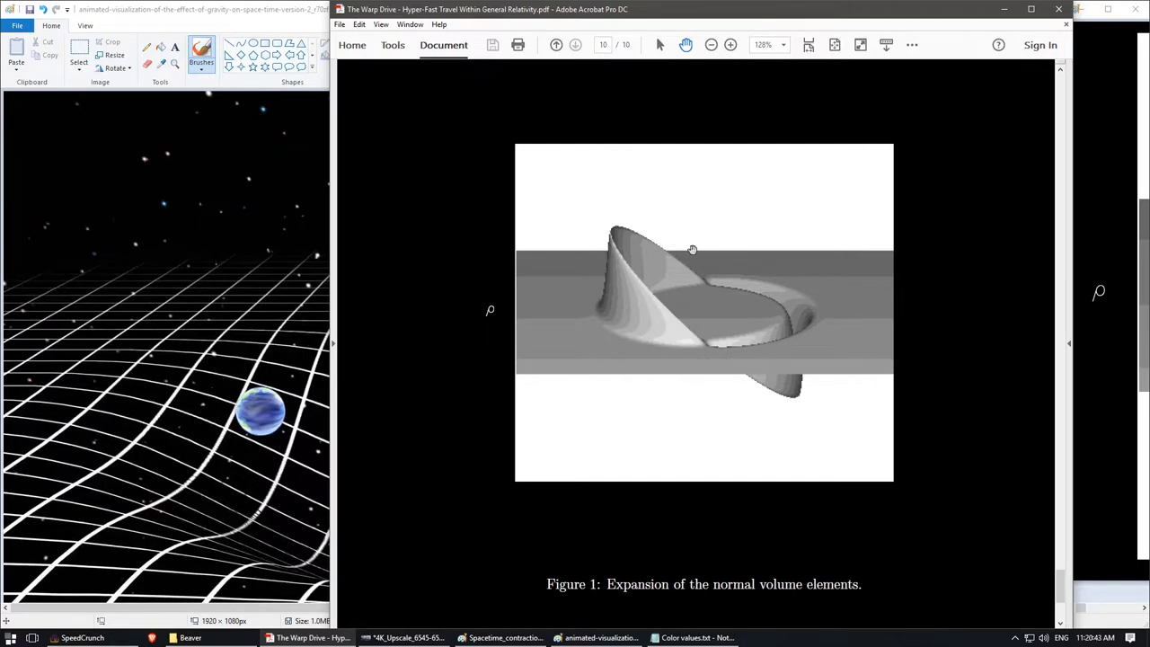
Switch to Paint, minimize it, and bring GIMP's upscaled frame stack back in front.
{"action": "key", "text": "alt+Tab"}
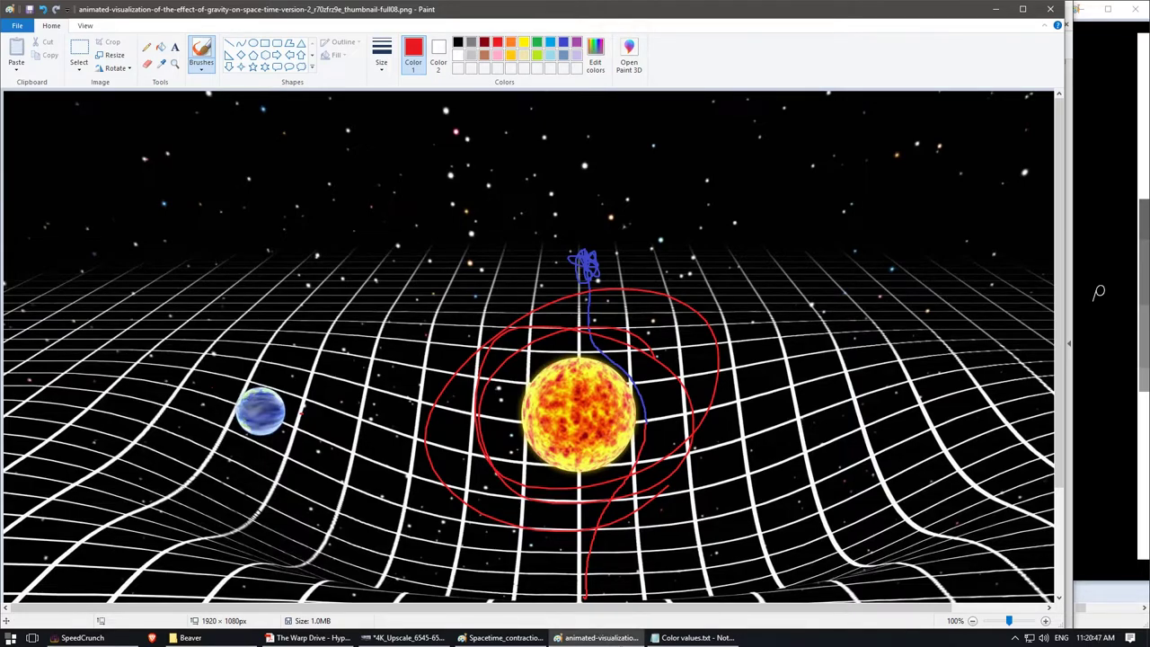
{"action": "left_click", "coordinate": [598, 637]}
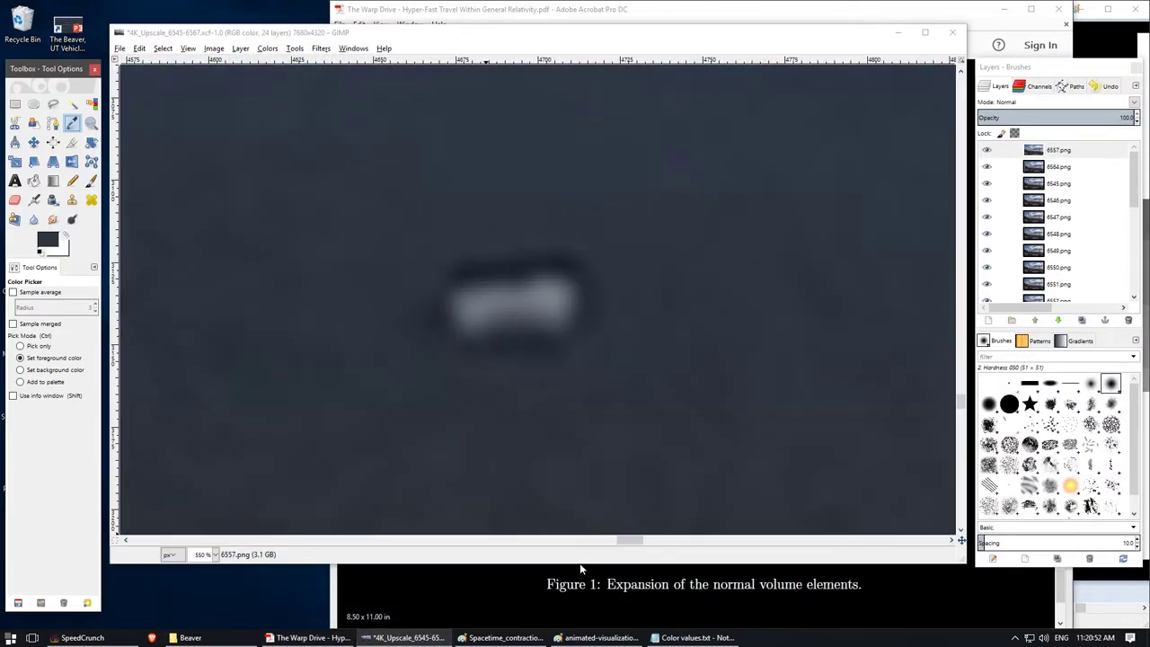
{"action": "left_click", "coordinate": [405, 637]}
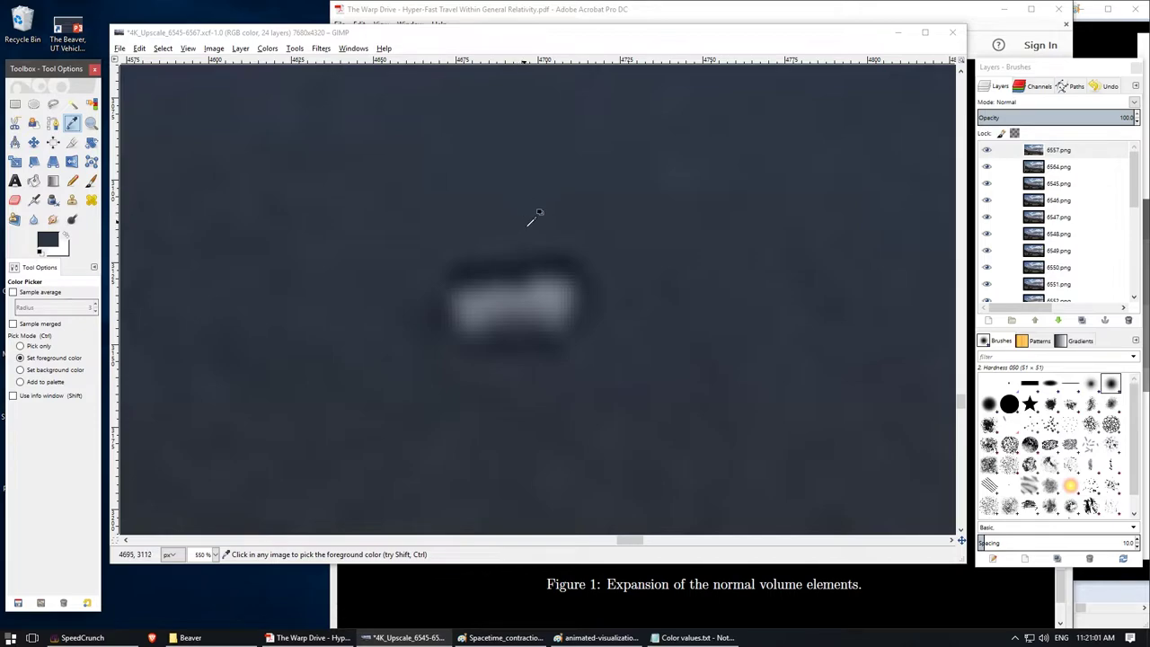
Toggle layer 6557.png's visibility to compare its small blob against frame 6564's longer streak.
{"action": "left_click", "coordinate": [502, 268]}
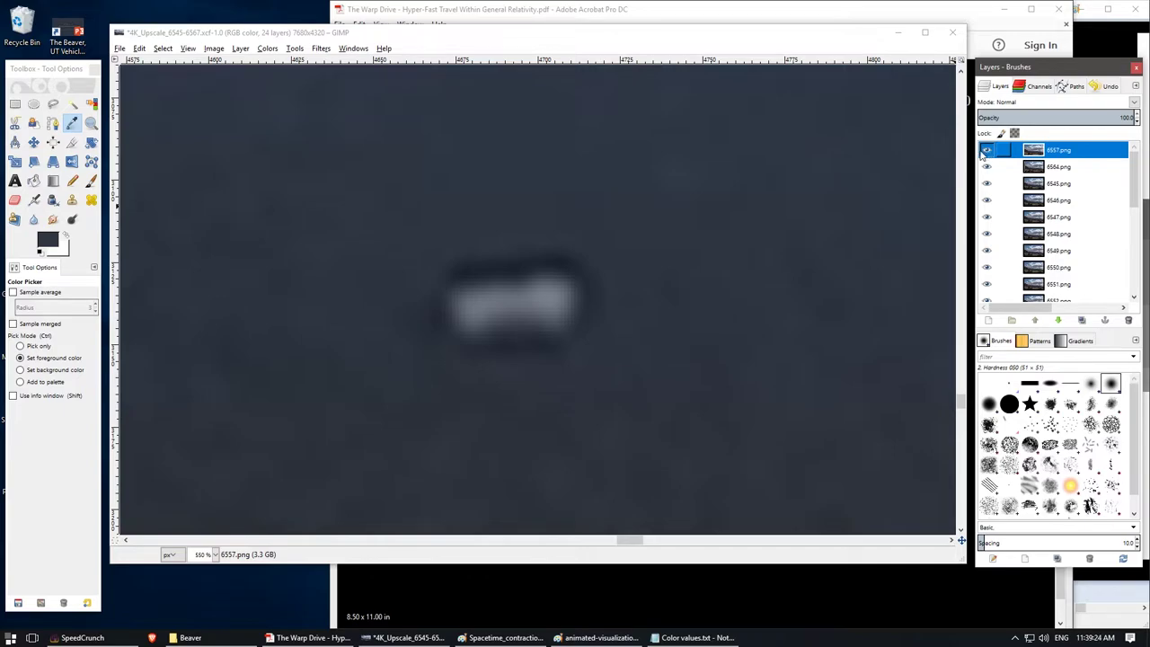
{"action": "left_click", "coordinate": [986, 153]}
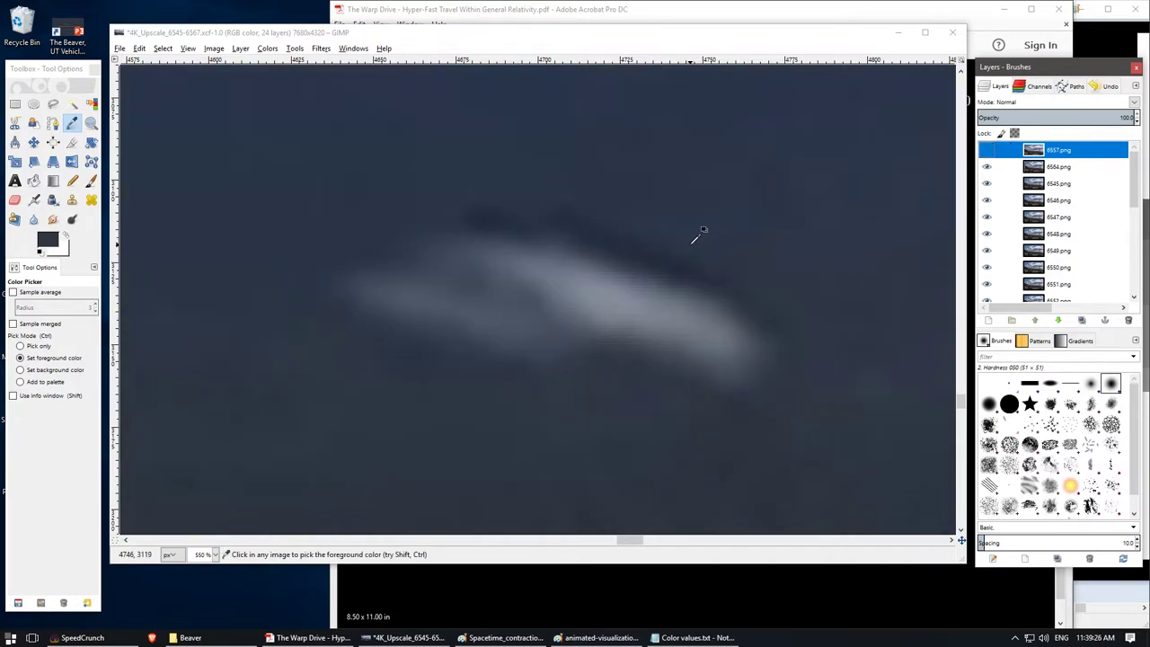
{"action": "left_click", "coordinate": [987, 150]}
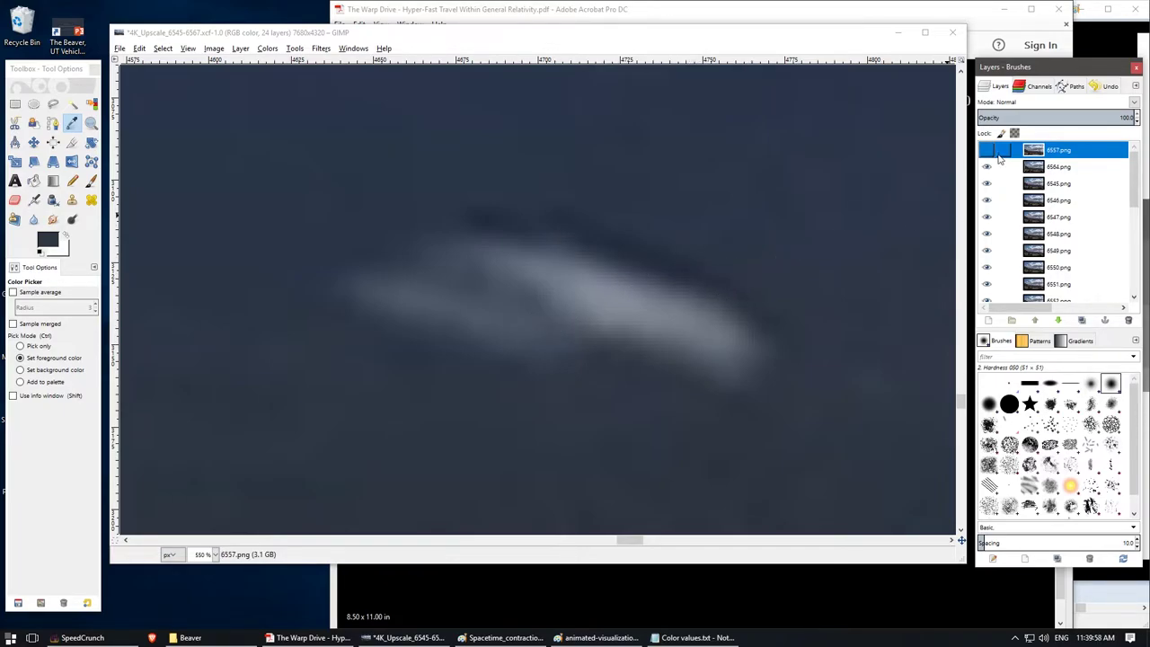
{"action": "left_click", "coordinate": [986, 151]}
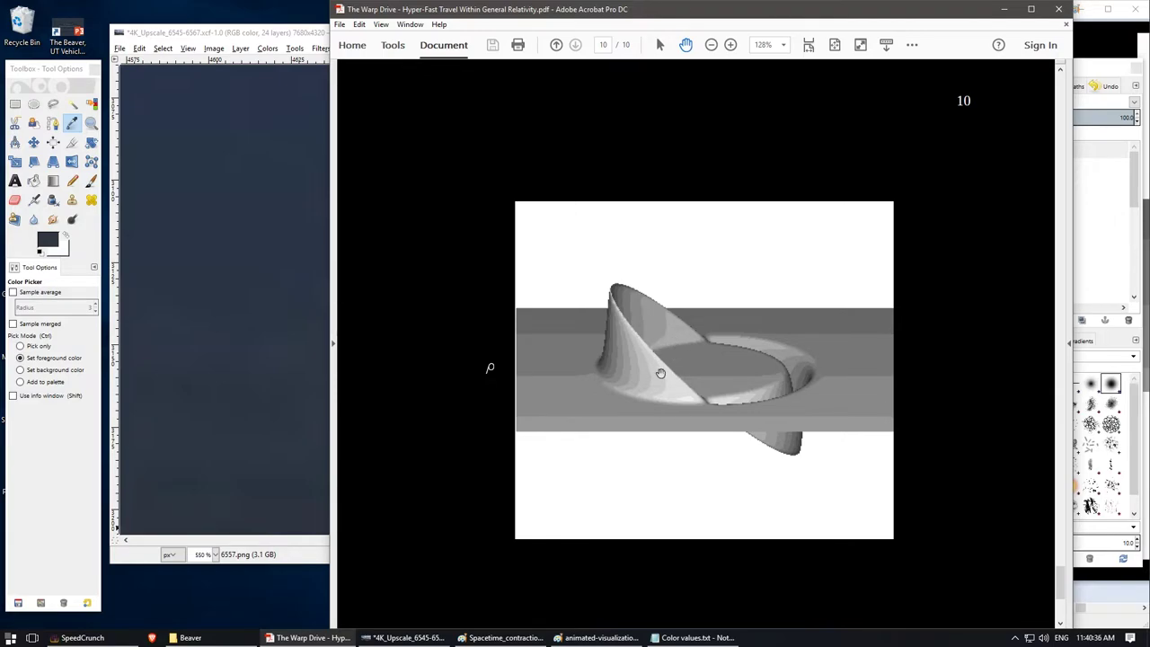
Bring GIMP's frame stack in front of Acrobat, with frame 6564's streak showing.
{"action": "left_click", "coordinate": [279, 36]}
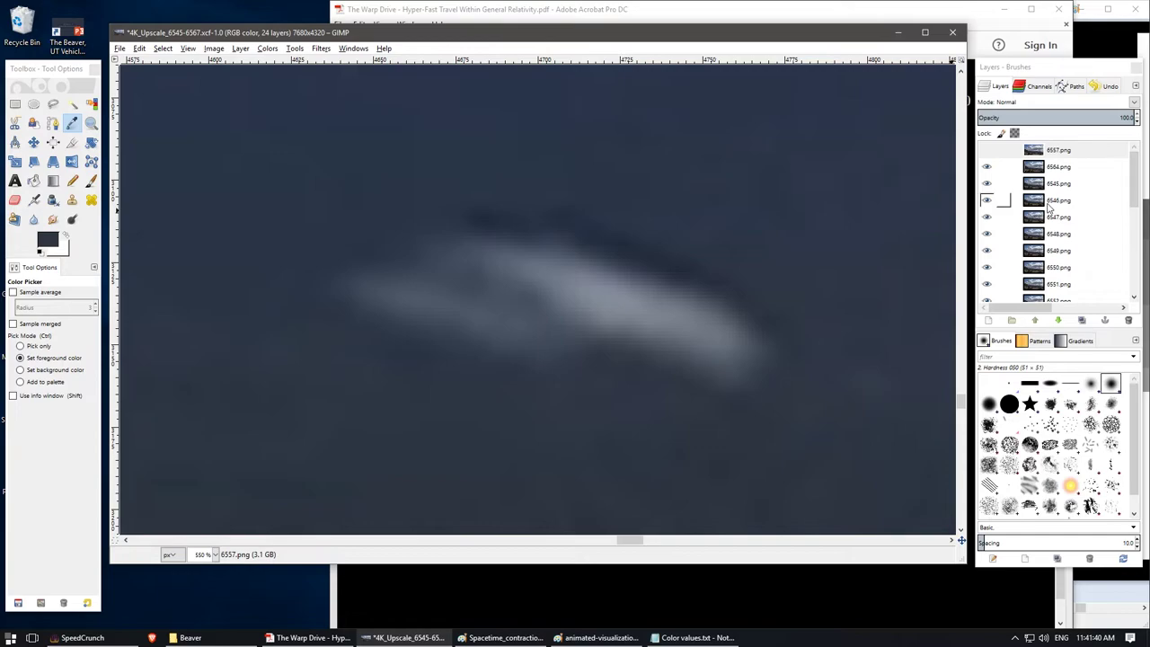
{"action": "left_click", "coordinate": [1063, 151]}
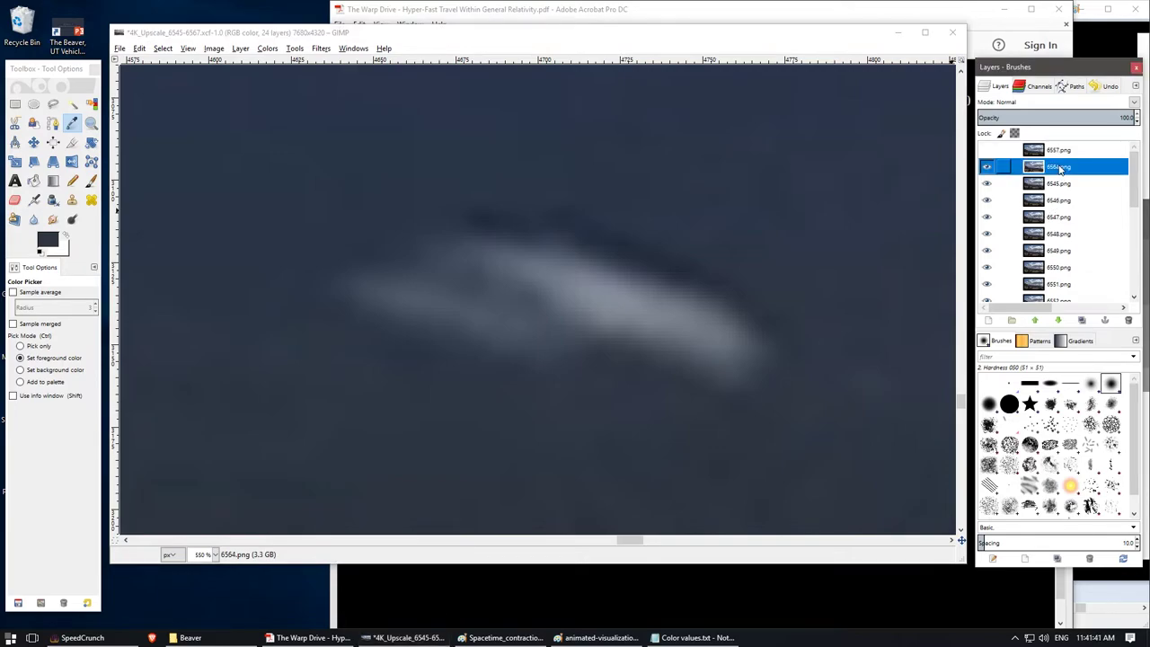
{"action": "left_click", "coordinate": [988, 151]}
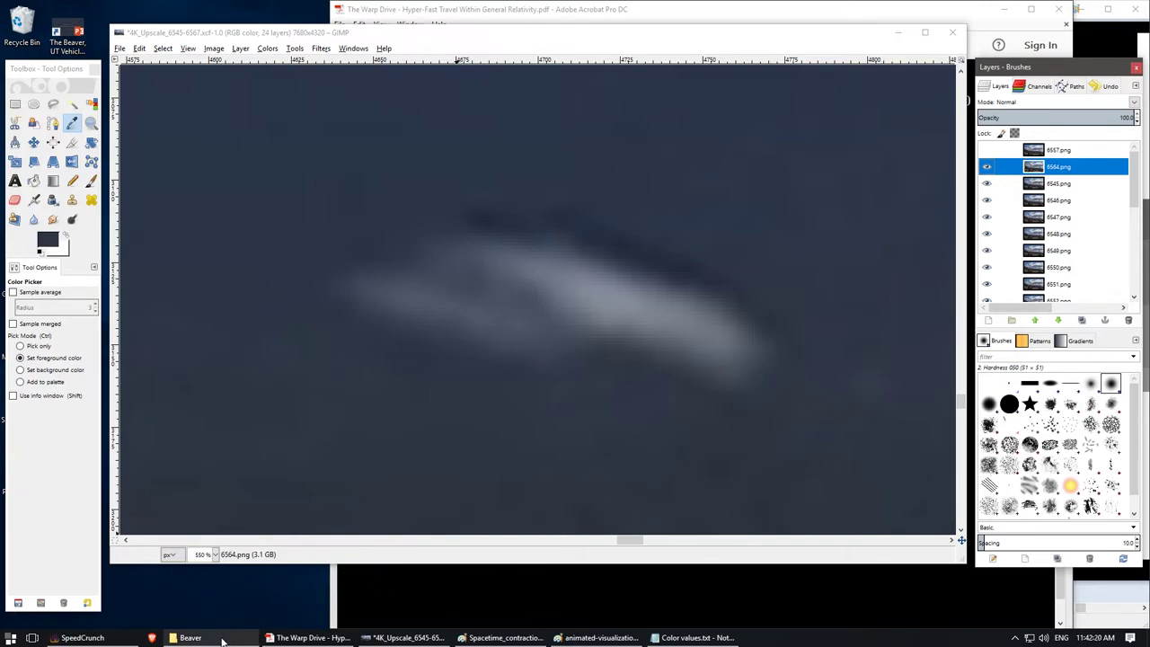
{"action": "mouse_move", "coordinate": [222, 641]}
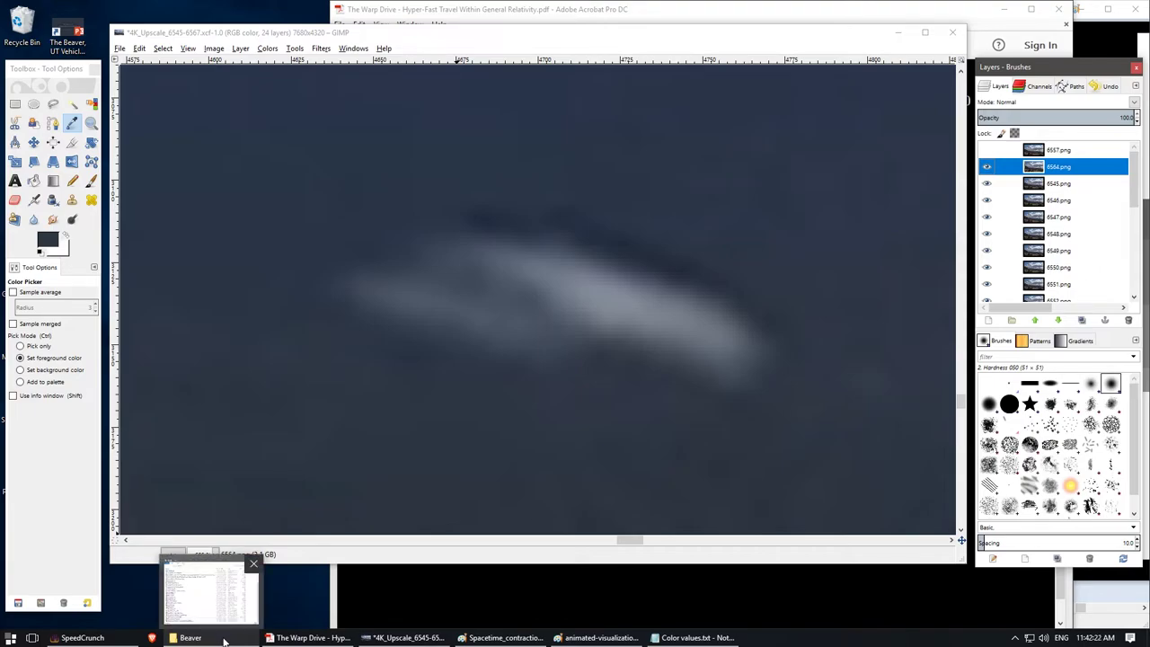
Open 'Gravitational Redshift - Frames 6557 and 6564.png' from the Beaver folder and zoom in.
{"action": "left_click", "coordinate": [223, 641]}
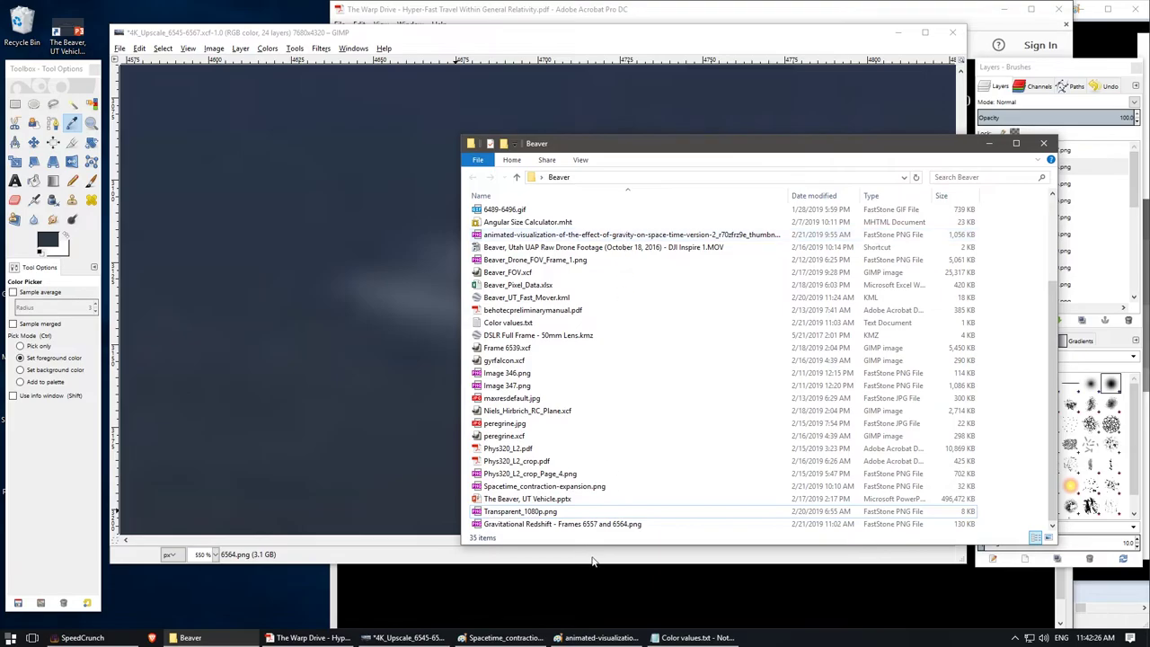
{"action": "left_click", "coordinate": [581, 525]}
{"action": "double_click", "coordinate": [580, 526]}
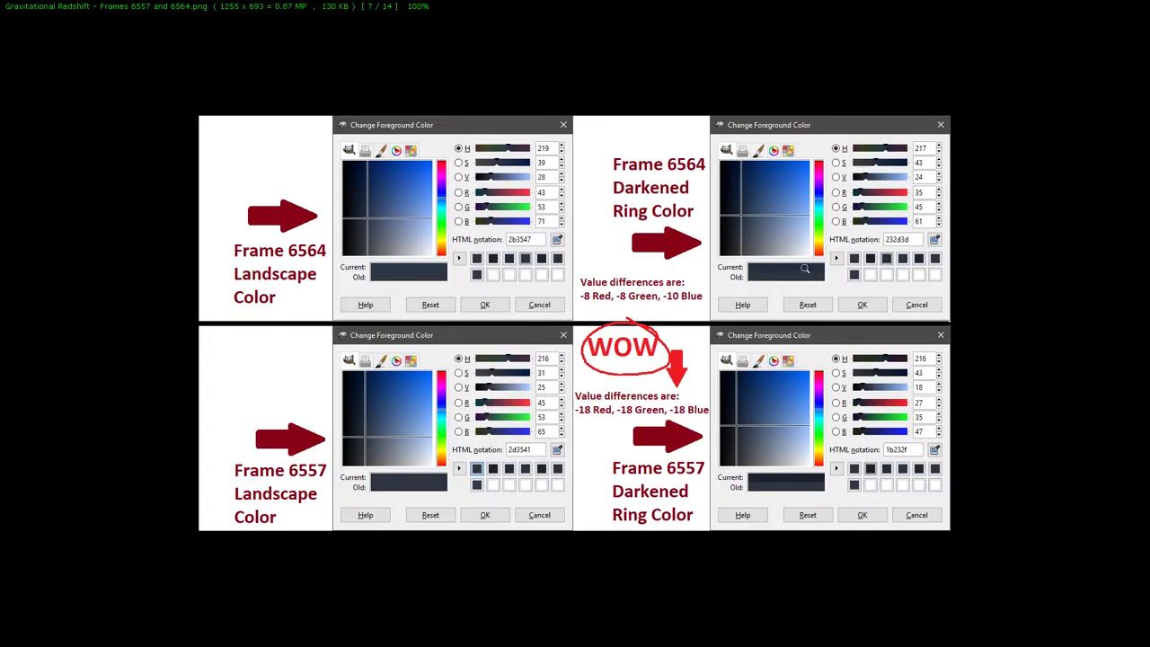
{"action": "scroll", "coordinate": [629, 308], "scroll_direction": "up", "scroll_amount": 1}
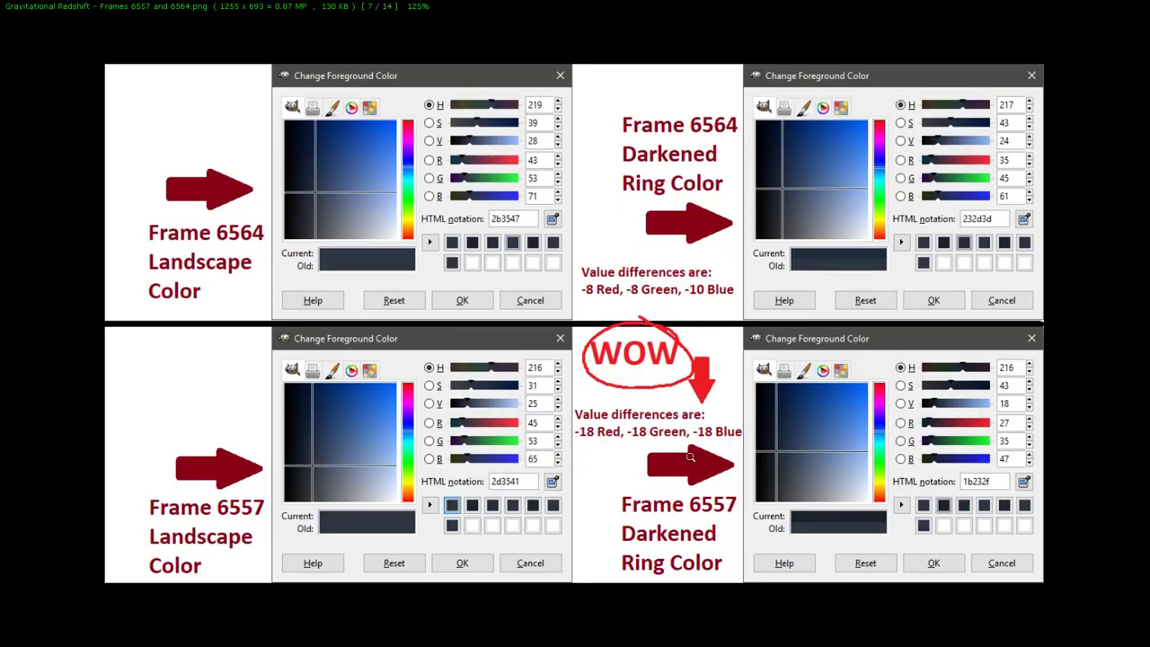
Exit full-screen, recheck the Acrobat warp-drive figure, then return to GIMP's 24-layer stack showing frame 6564's streak.
{"action": "key", "text": "Escape"}
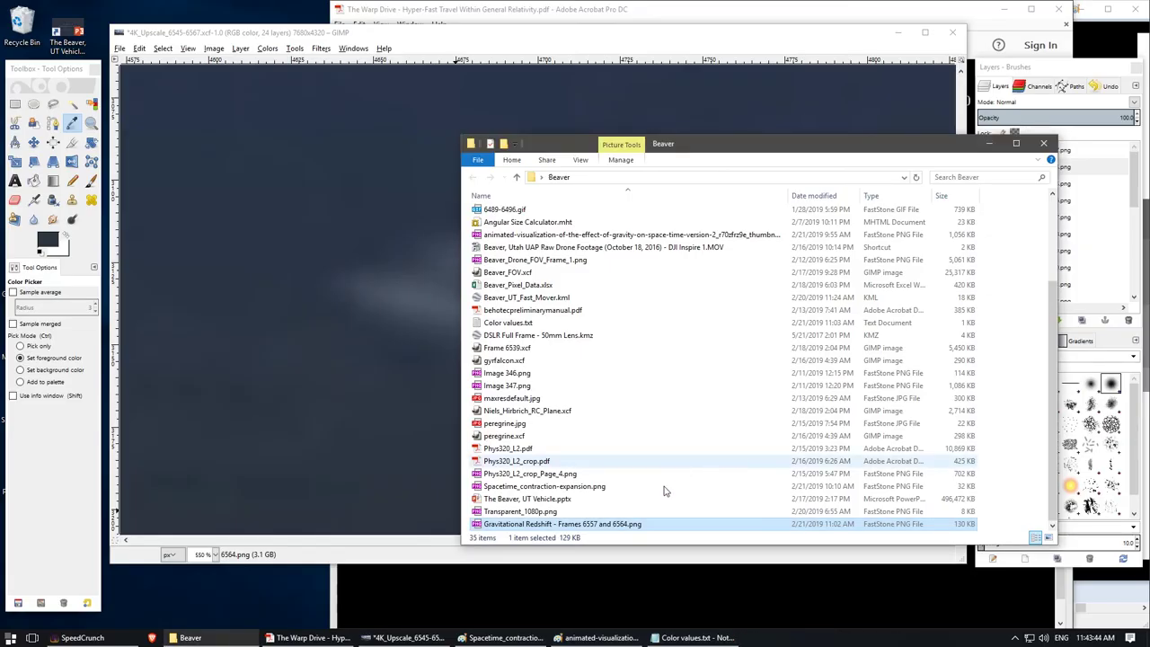
{"action": "left_click", "coordinate": [315, 636]}
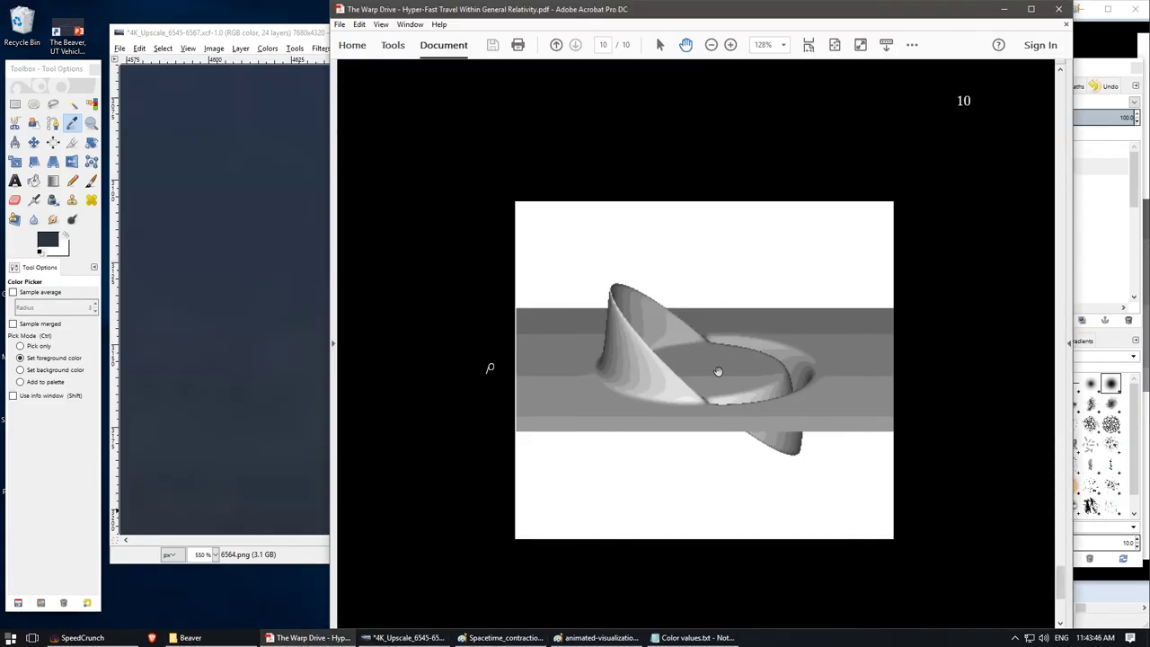
{"action": "left_click", "coordinate": [282, 433]}
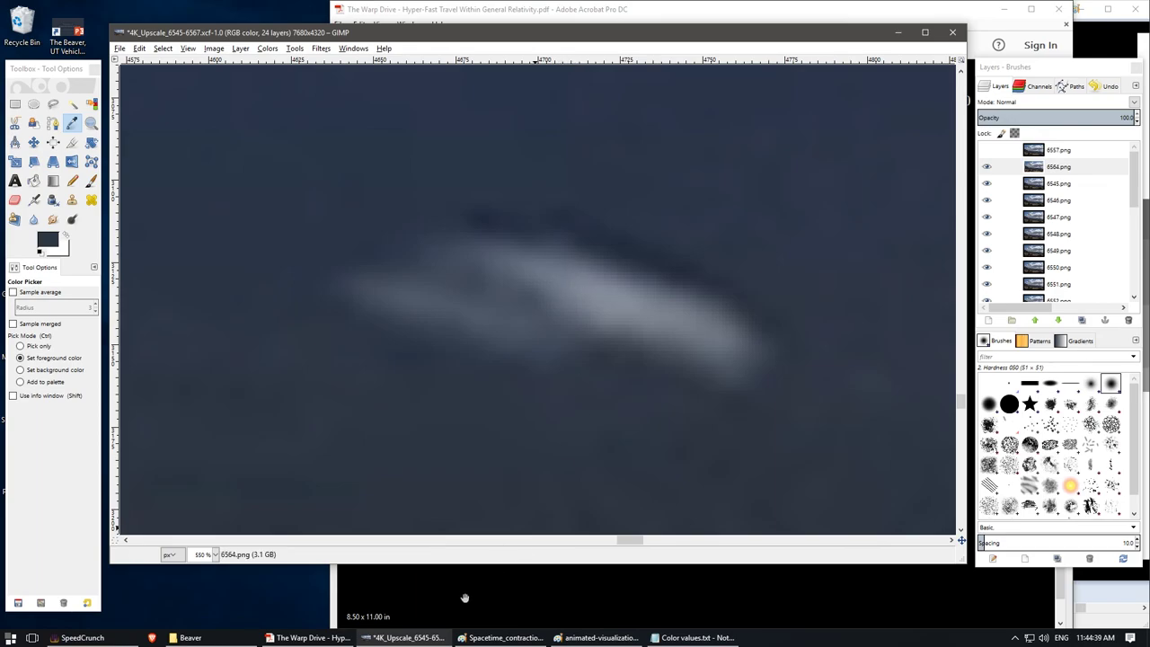
{"action": "left_click", "coordinate": [332, 637]}
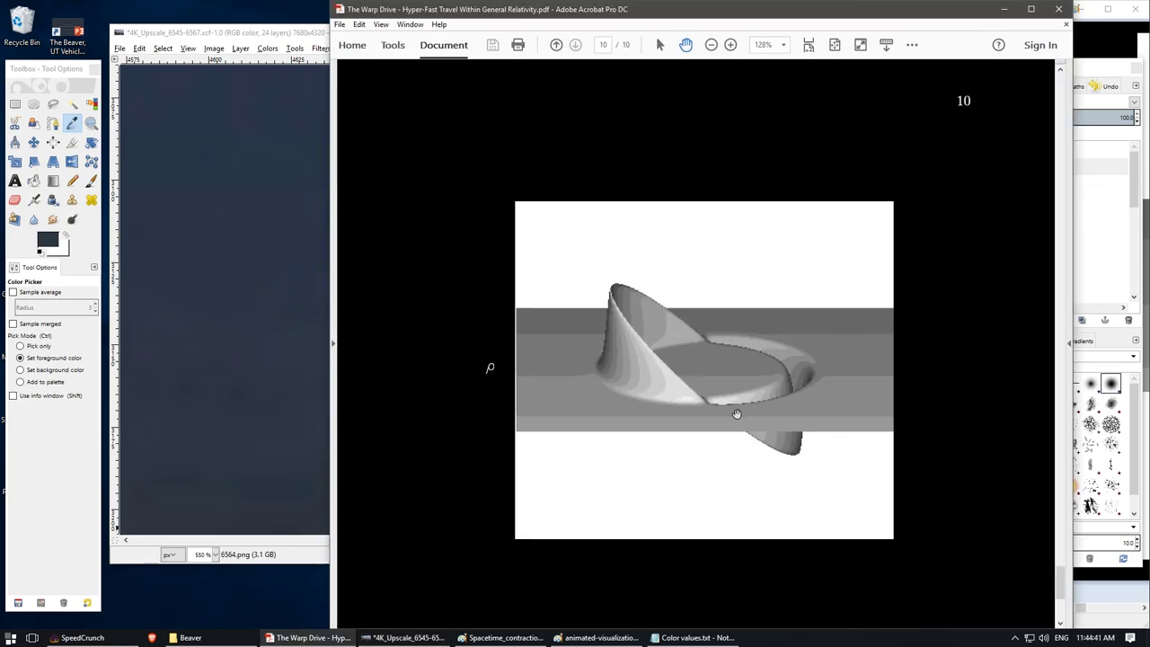
{"action": "scroll", "coordinate": [701, 437], "scroll_direction": "up", "scroll_amount": 5}
{"action": "scroll", "coordinate": [696, 452], "scroll_direction": "down", "scroll_amount": 6}
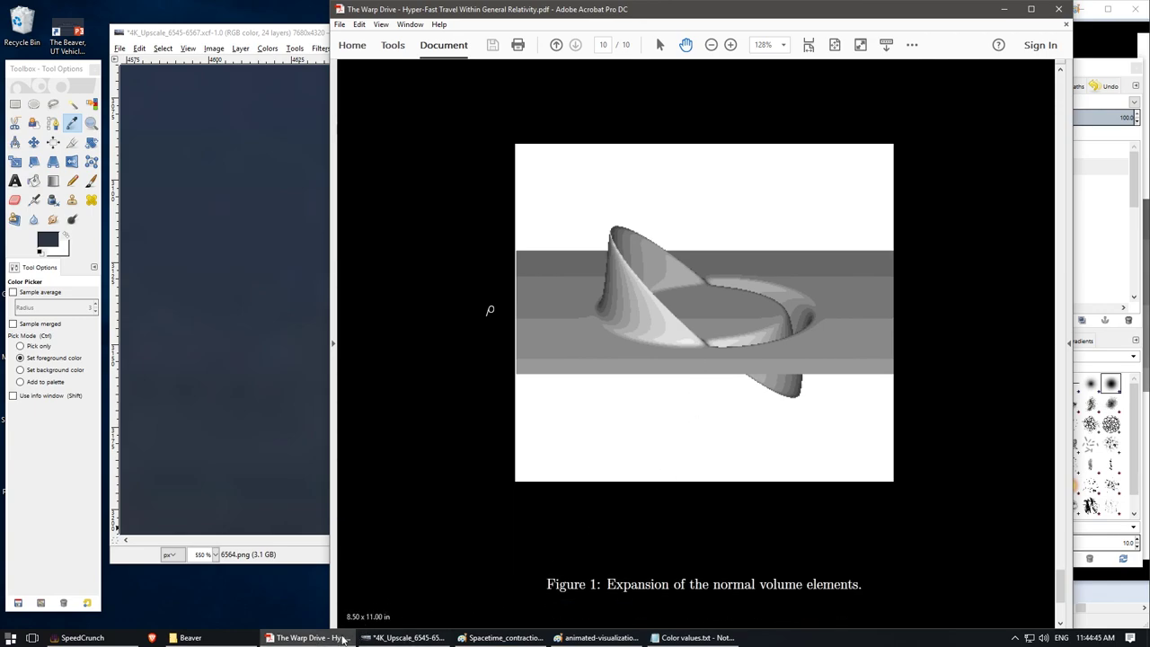
{"action": "left_click", "coordinate": [375, 629]}
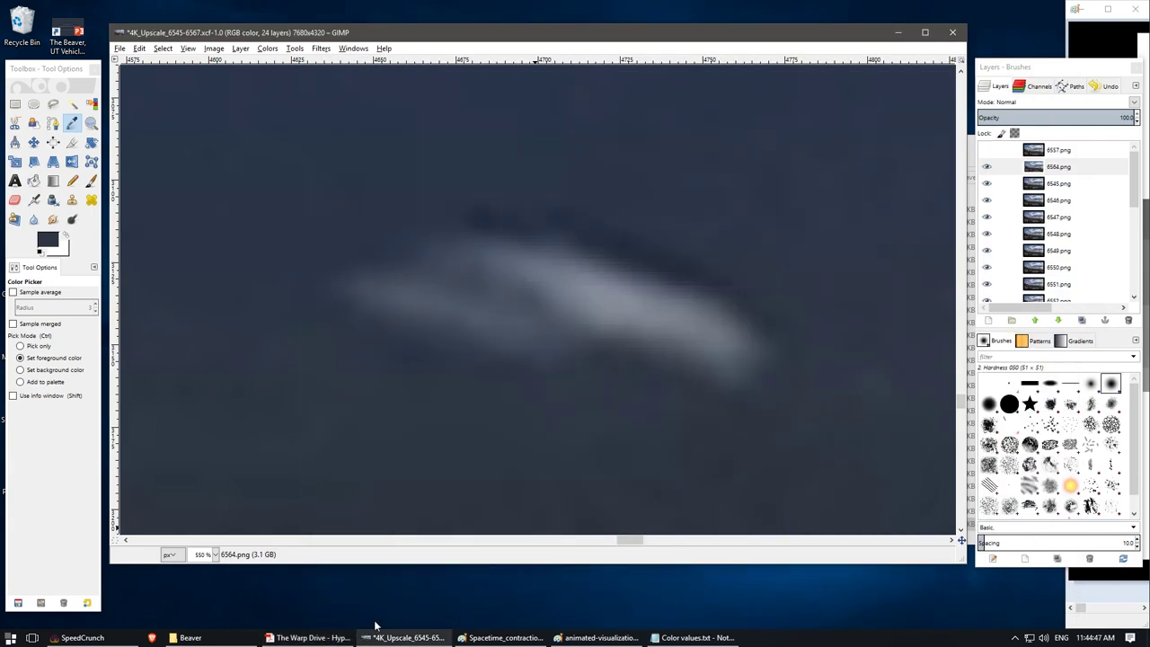